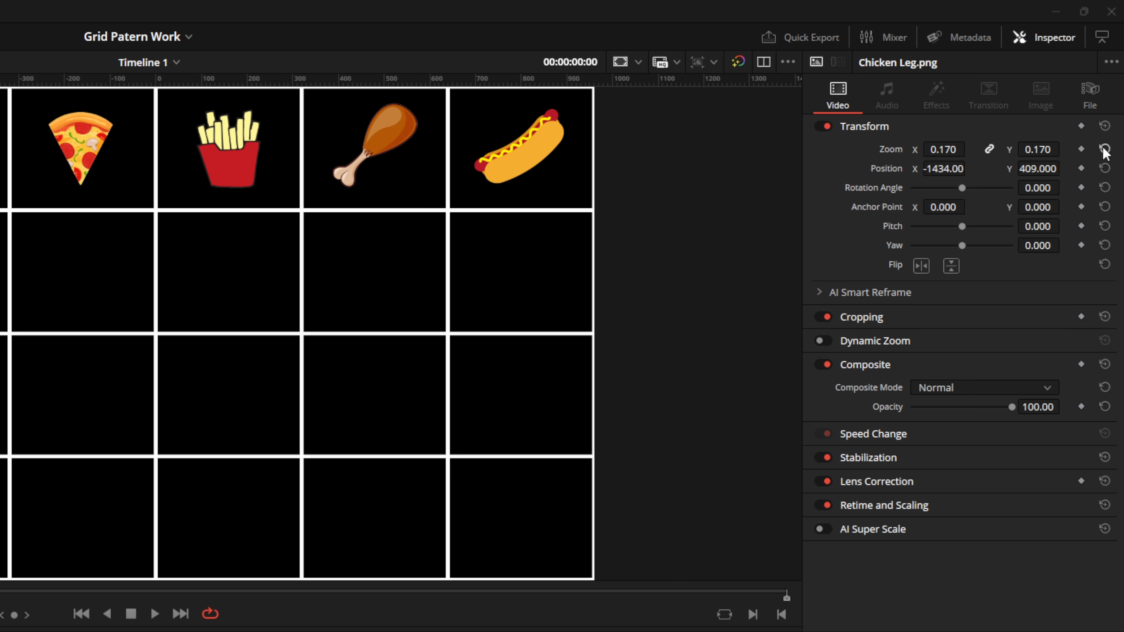
Examine the Grid effect settings of the adjustment clip on V1
{"action": "left_click", "coordinate": [788, 631]}
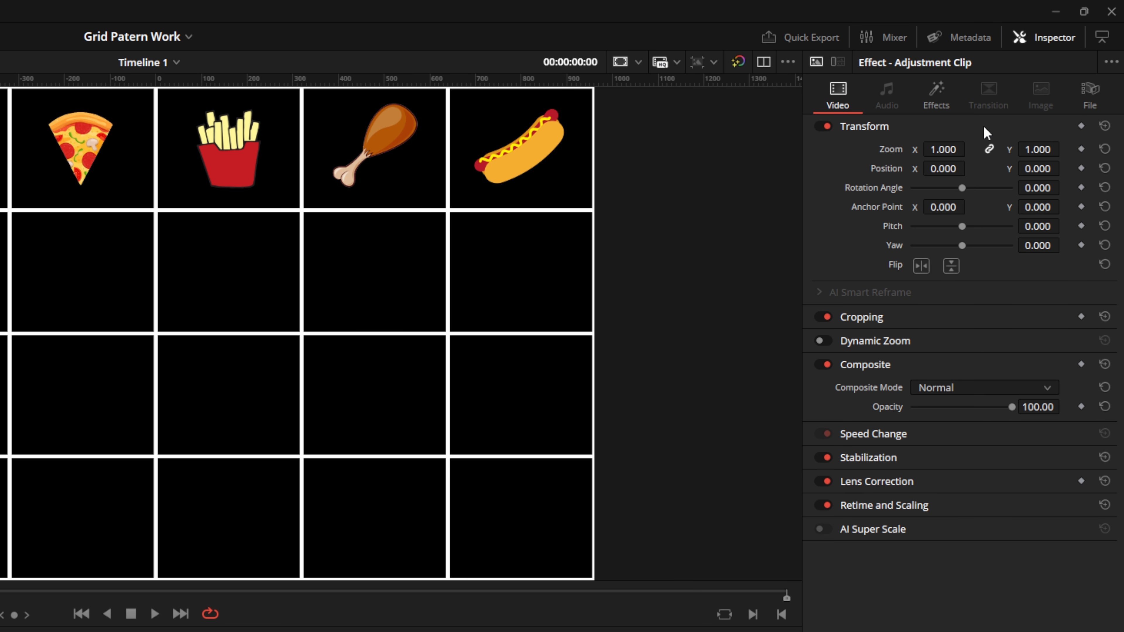
{"action": "left_click", "coordinate": [941, 104]}
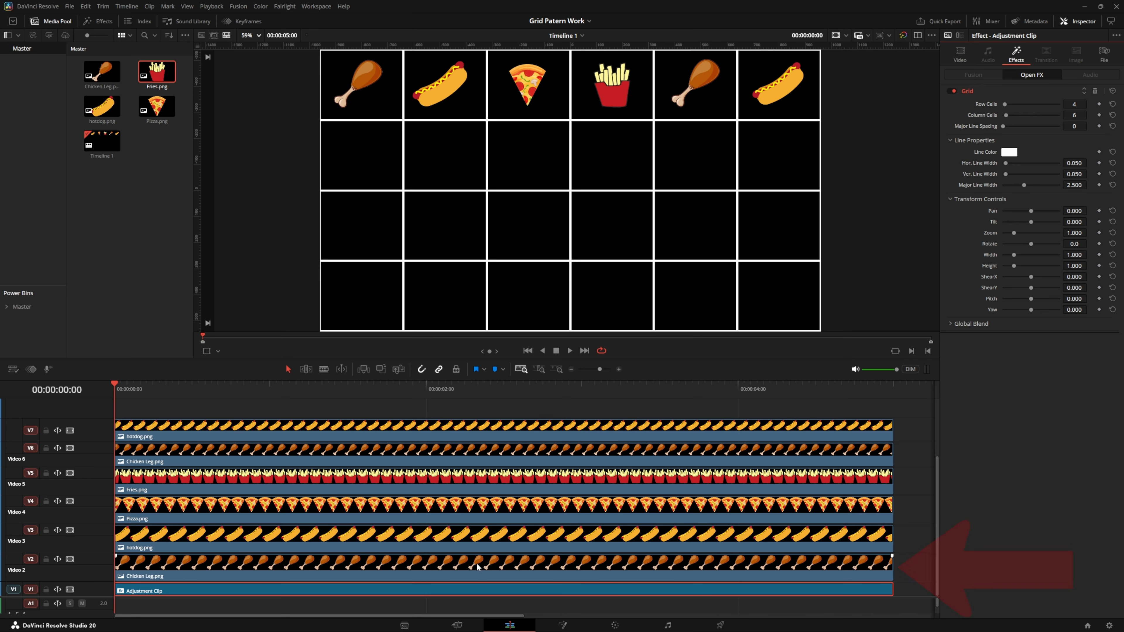
Keyframe the V2 chicken leg's Rotation Angle from 0 at the start to 360 at 00:00:05:00, and play the animation
{"action": "left_click", "coordinate": [478, 567]}
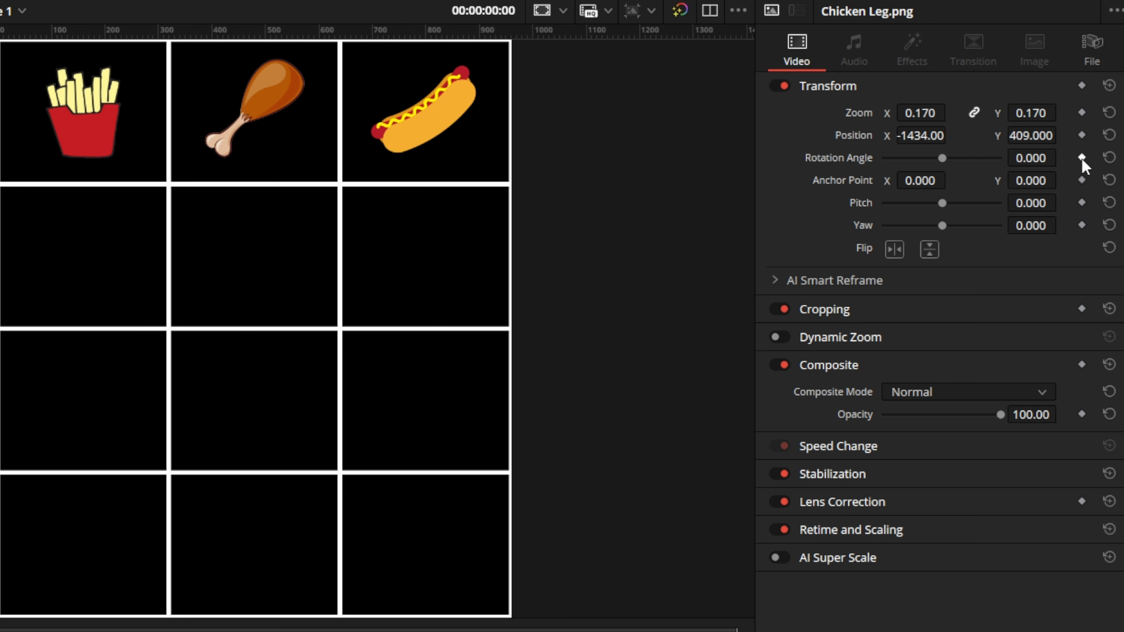
{"action": "left_click", "coordinate": [1082, 156]}
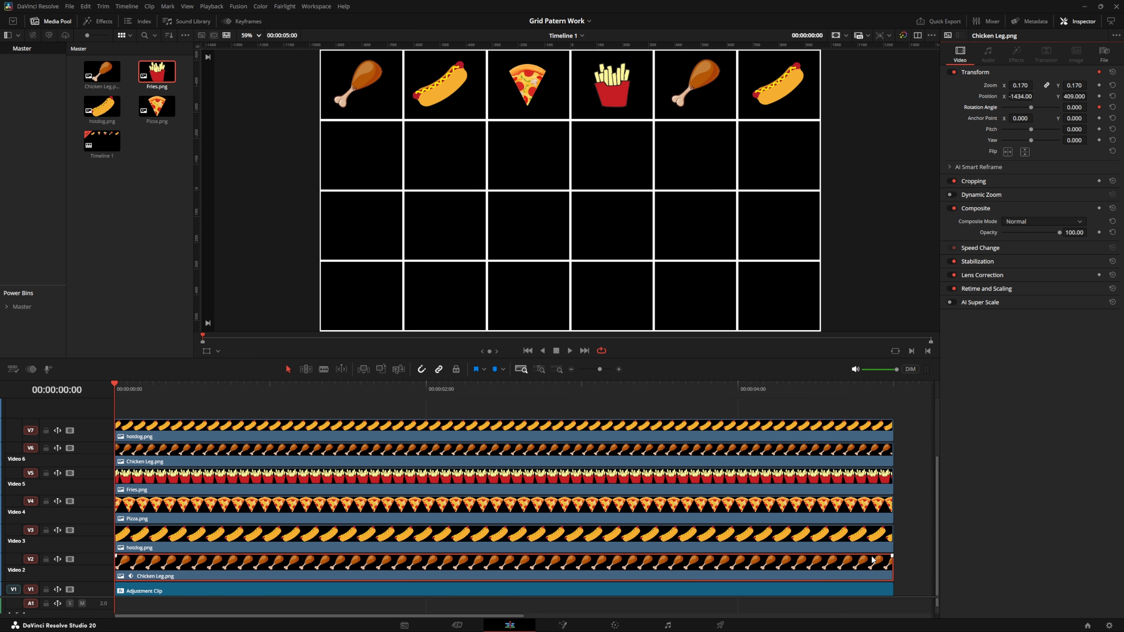
{"action": "left_click", "coordinate": [894, 385]}
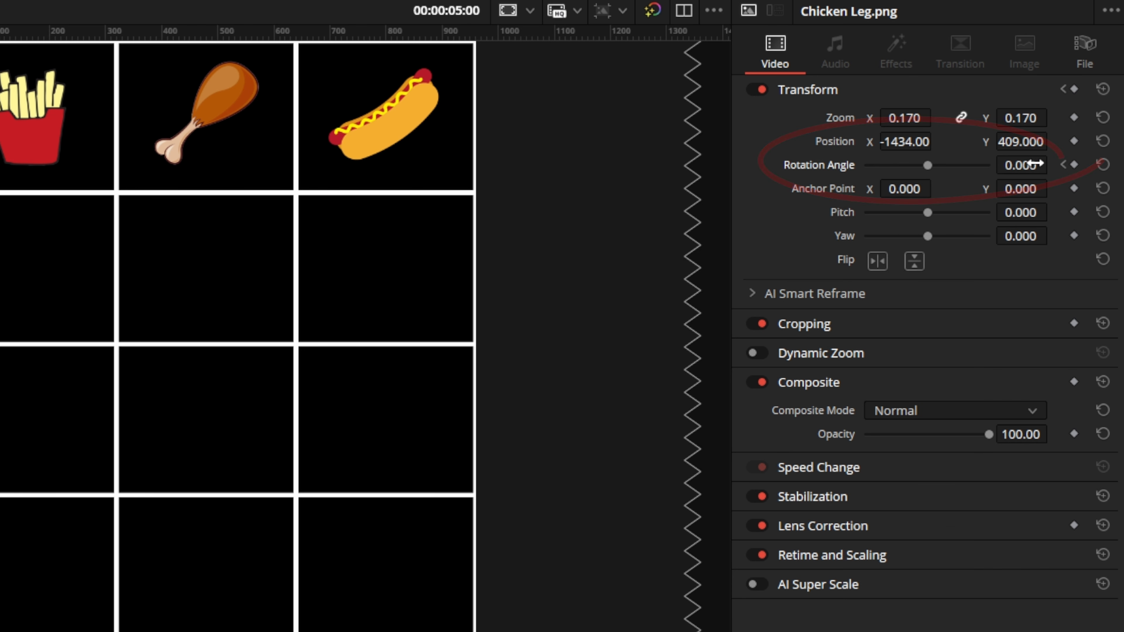
{"action": "left_click_drag", "start_coordinate": [930, 168], "coordinate": [1000, 168]}
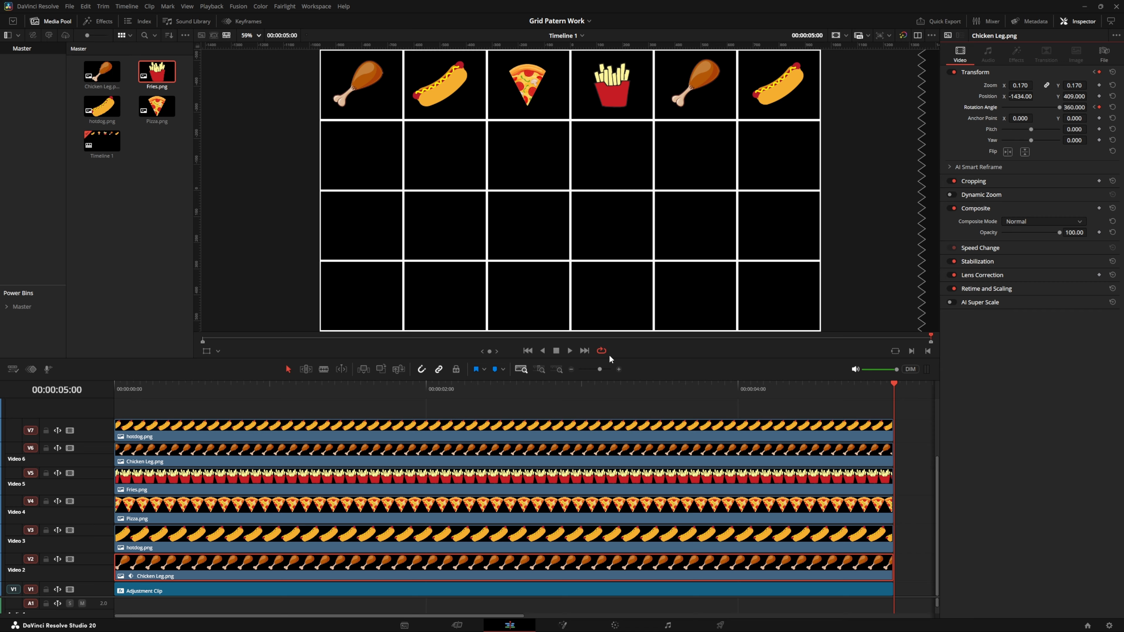
{"action": "left_click", "coordinate": [570, 353]}
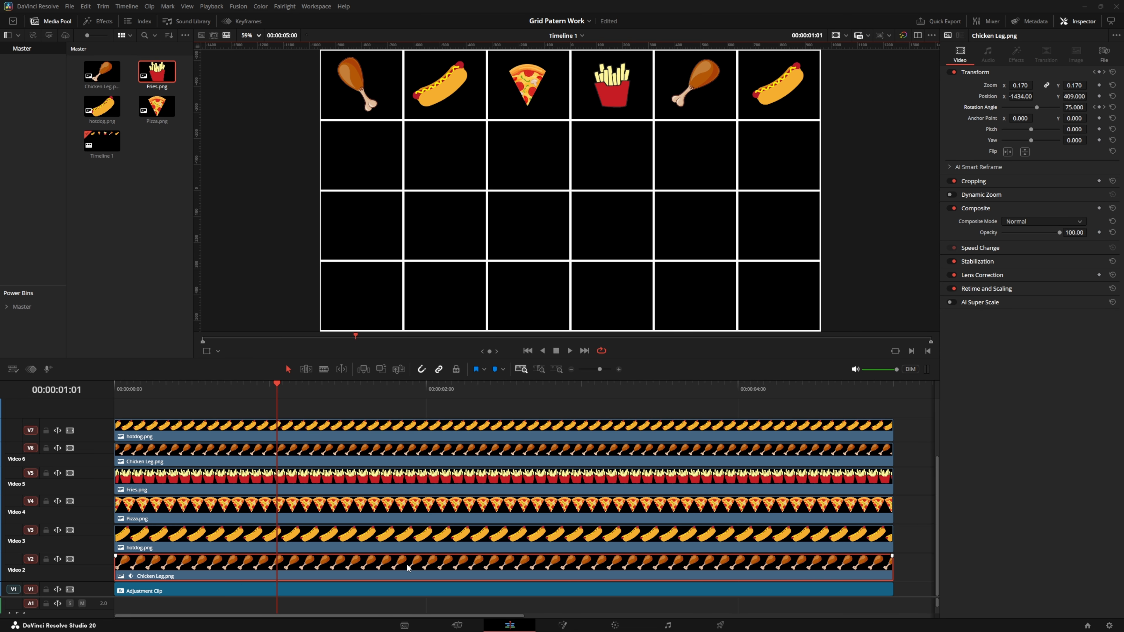
Copy the V2 chicken leg clip and paste only its Rotation Angle attribute onto the pizza clip on V4
{"action": "right_click", "coordinate": [364, 568]}
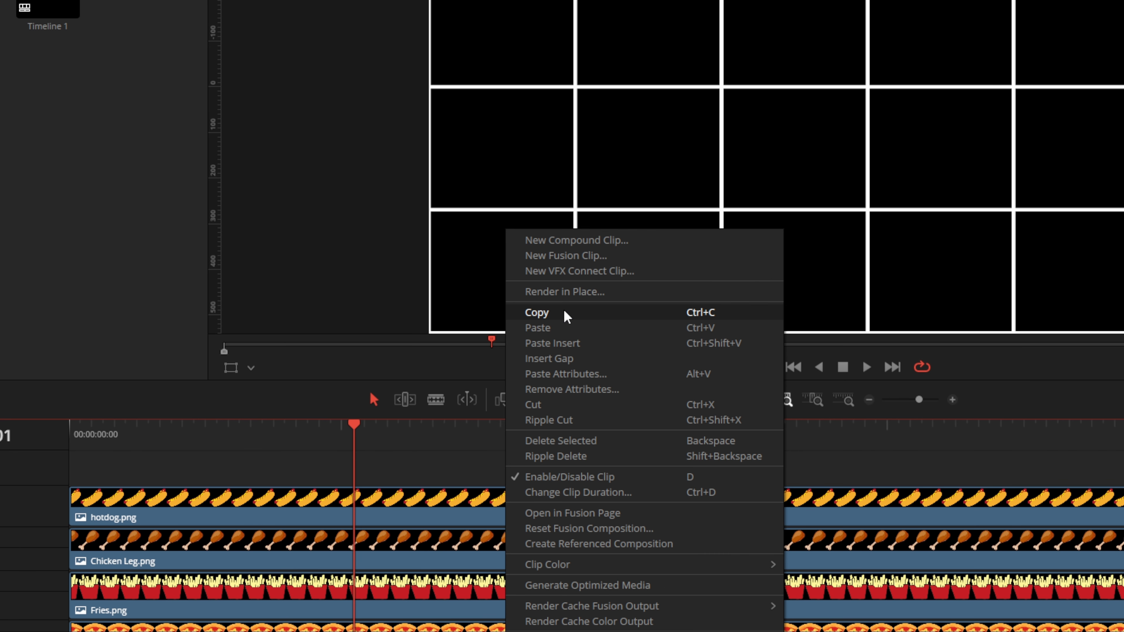
{"action": "left_click", "coordinate": [491, 317]}
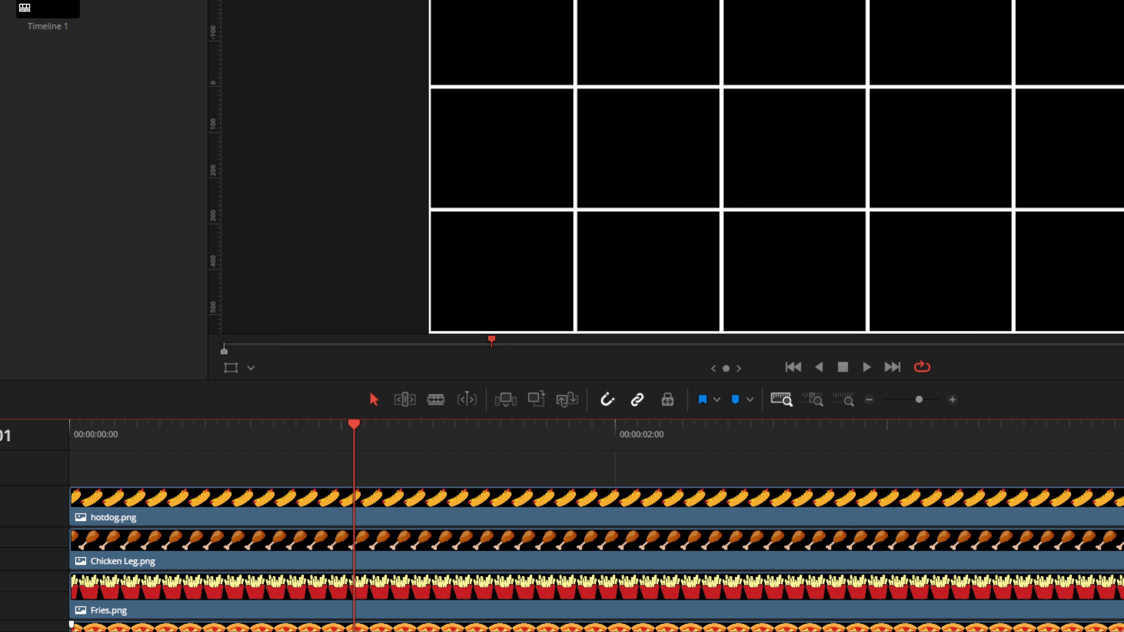
{"action": "left_click", "coordinate": [531, 629]}
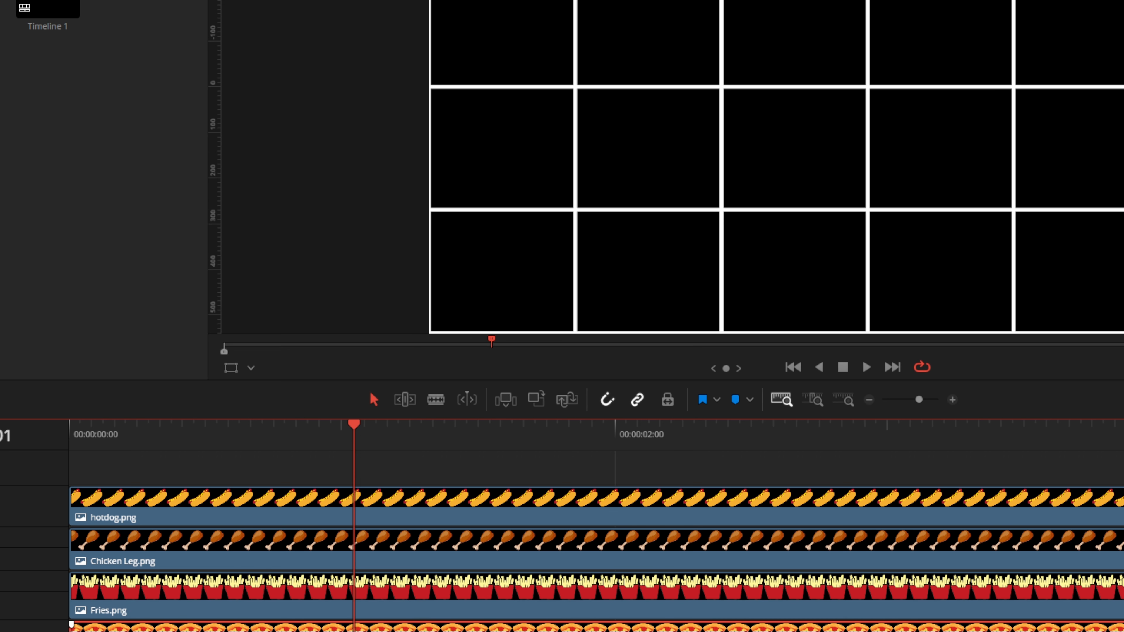
{"action": "right_click", "coordinate": [542, 628]}
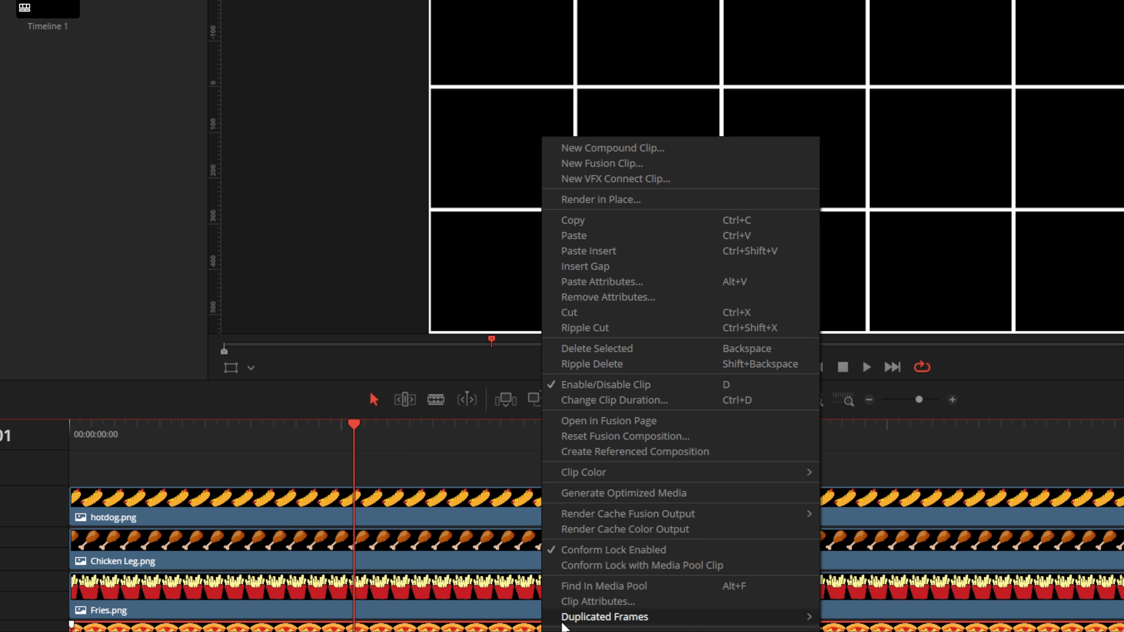
{"action": "left_click", "coordinate": [619, 290]}
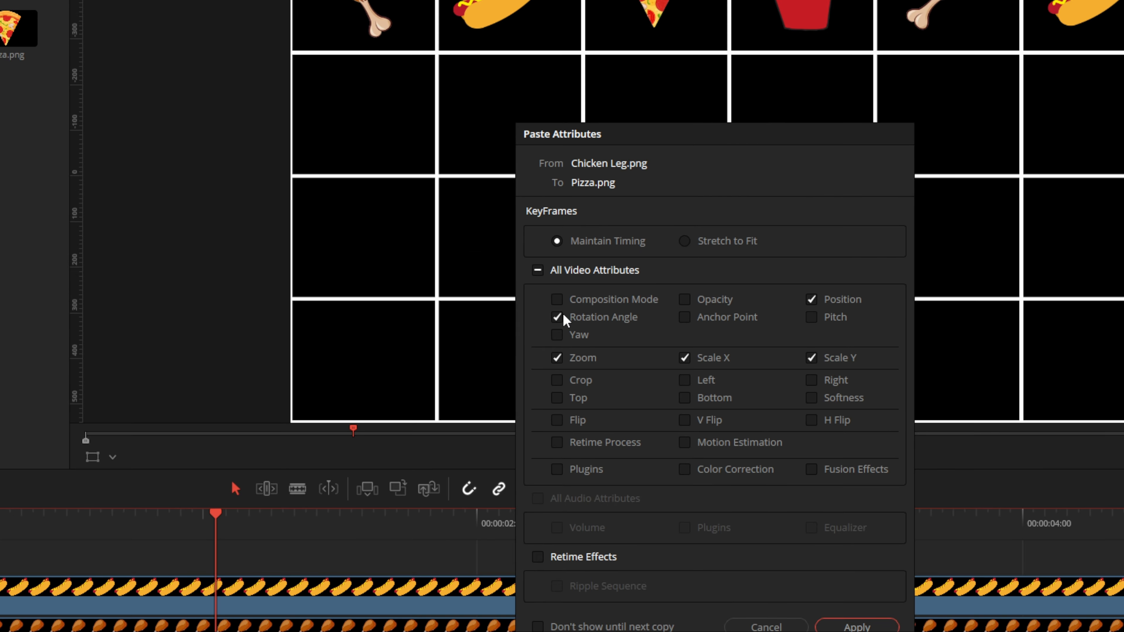
{"action": "left_click", "coordinate": [574, 361]}
{"action": "left_click", "coordinate": [684, 361]}
{"action": "left_click", "coordinate": [810, 357]}
{"action": "left_click", "coordinate": [811, 301]}
{"action": "left_click", "coordinate": [854, 626]}
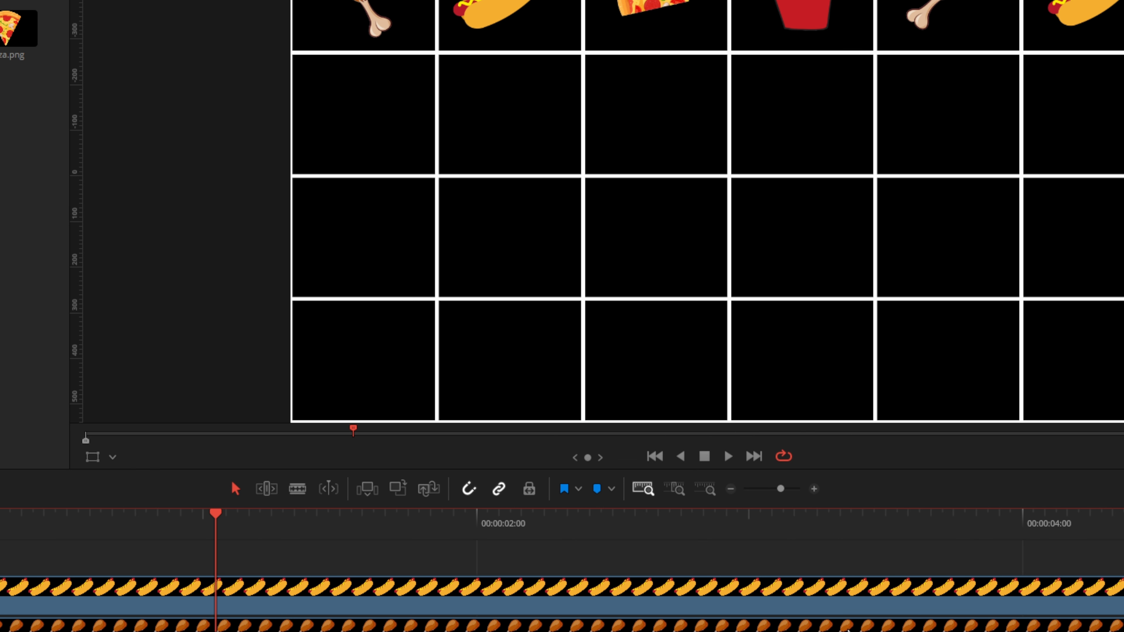
Paste only the copied Rotation Angle attribute onto the chicken leg clip on V6 and play the timeline
{"action": "left_click", "coordinate": [664, 629]}
{"action": "right_click", "coordinate": [585, 629]}
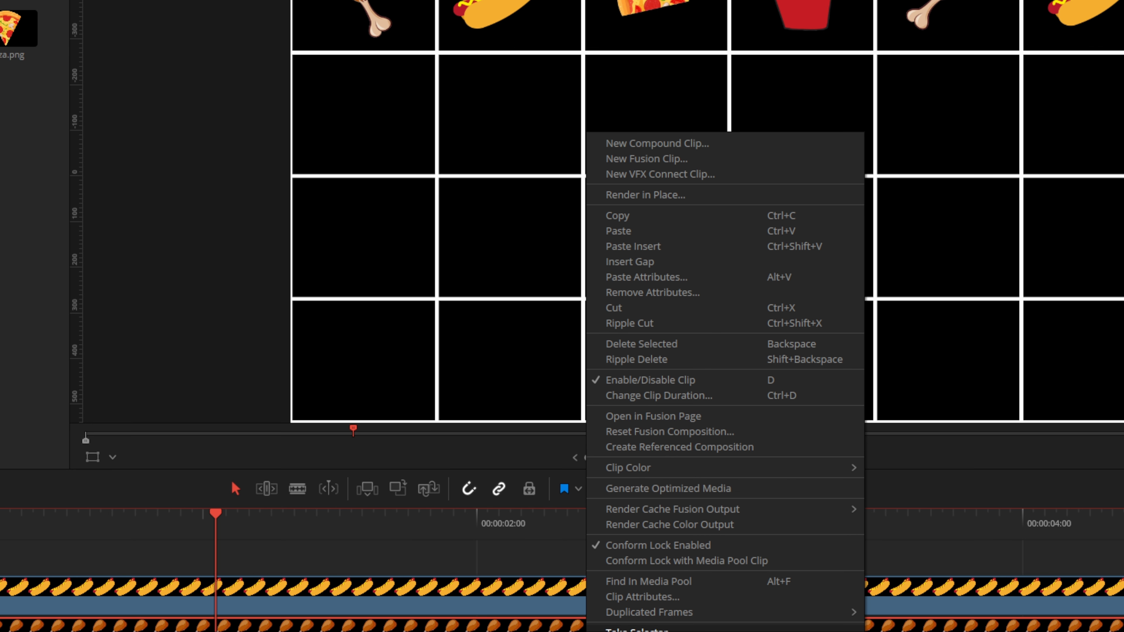
{"action": "left_click", "coordinate": [641, 279]}
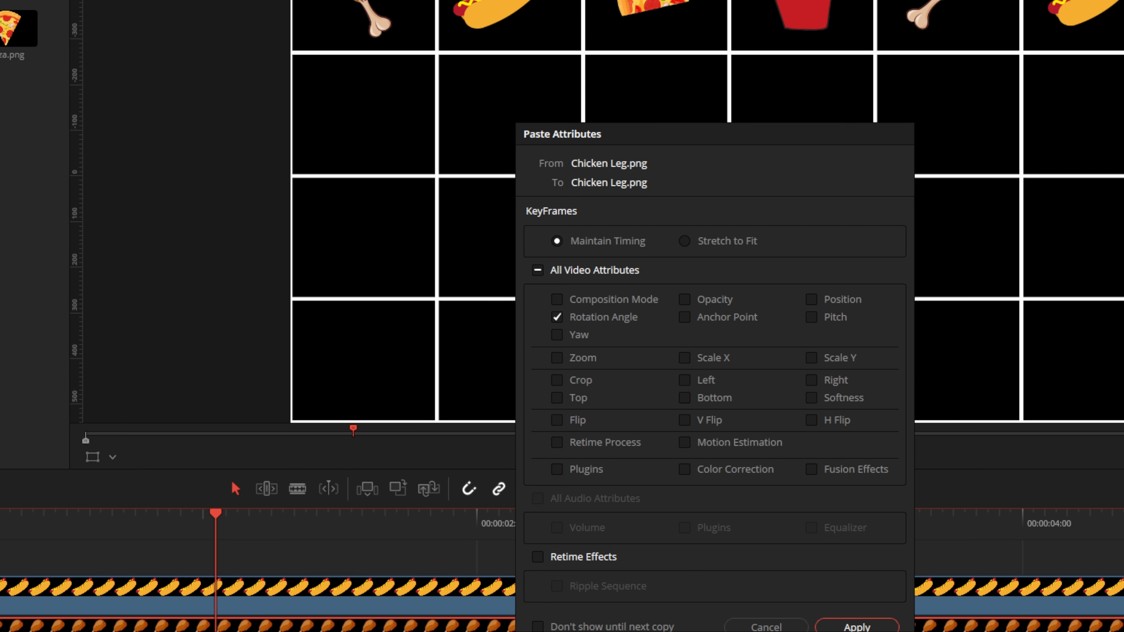
{"action": "left_click", "coordinate": [857, 627]}
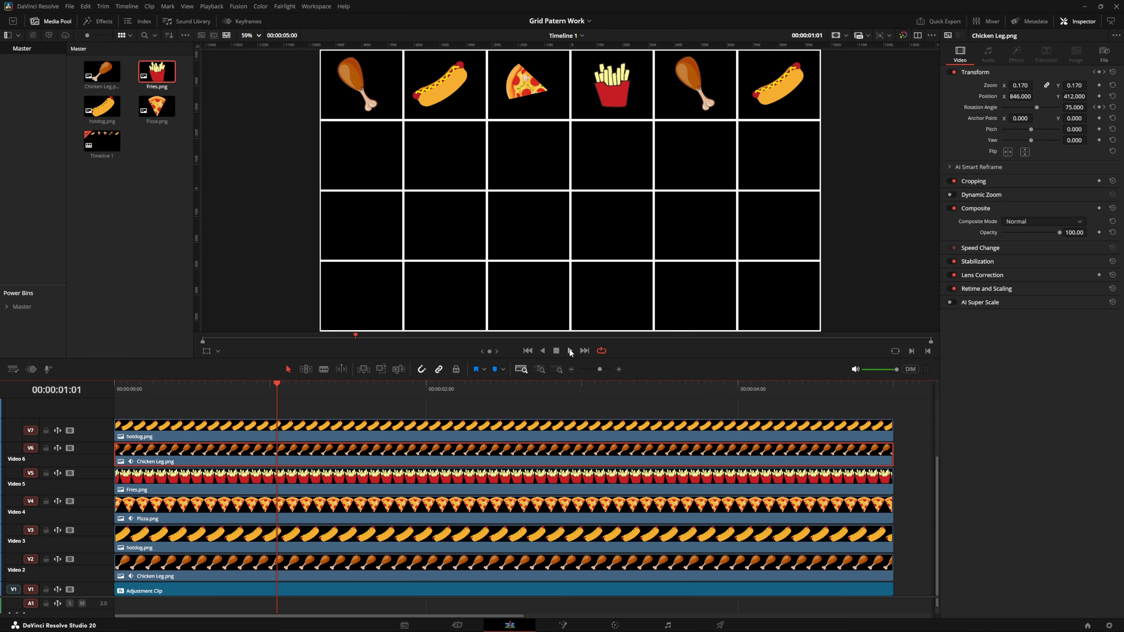
{"action": "left_click", "coordinate": [570, 351]}
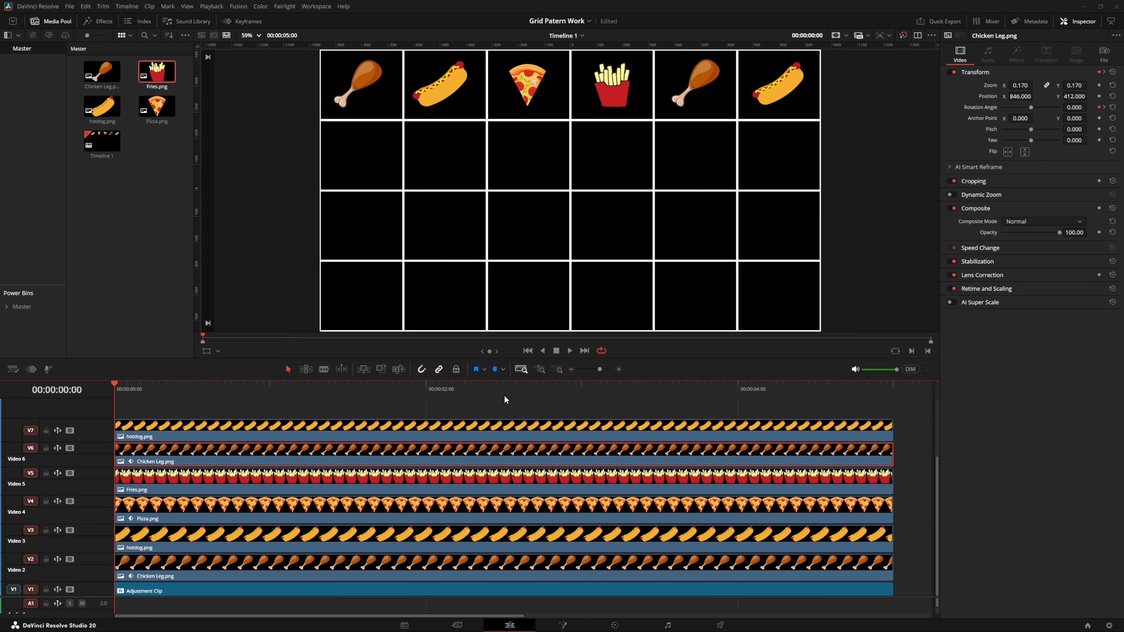
Keyframe the V3 hotdog's Rotation Angle from 0 at the start to -360 at 00:00:05:00
{"action": "left_click", "coordinate": [410, 539]}
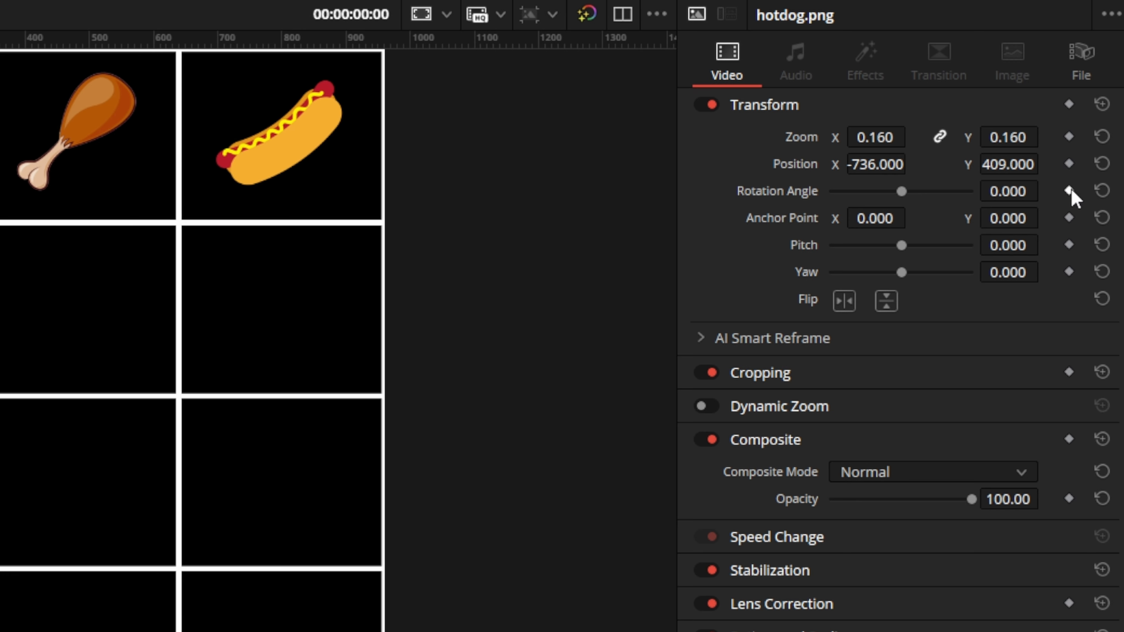
{"action": "left_click", "coordinate": [1069, 191]}
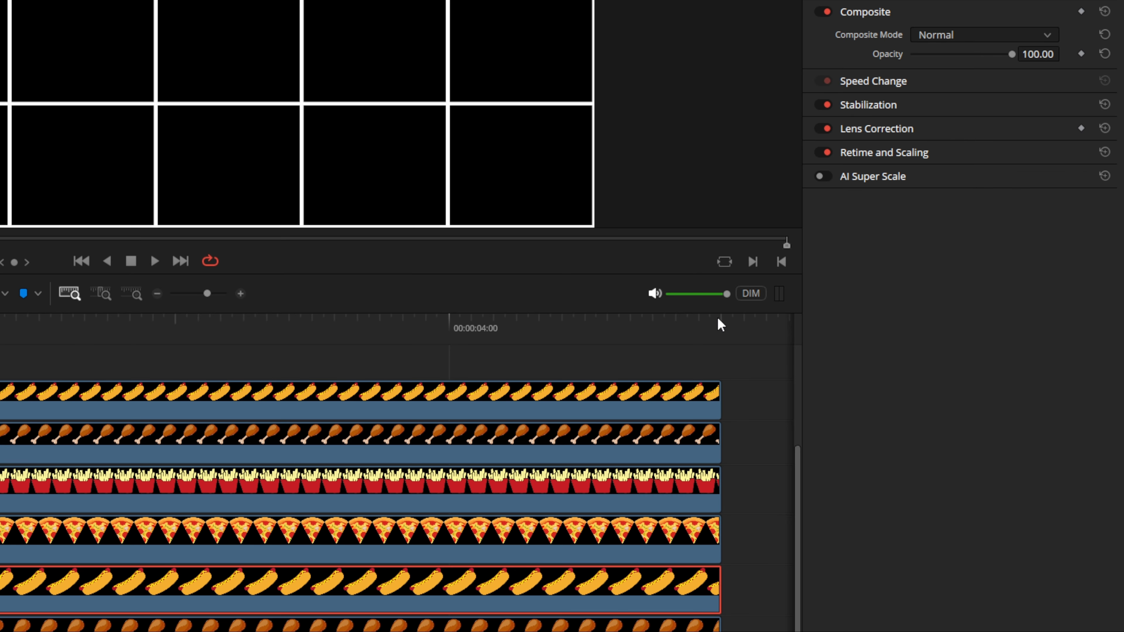
{"action": "left_click", "coordinate": [718, 317]}
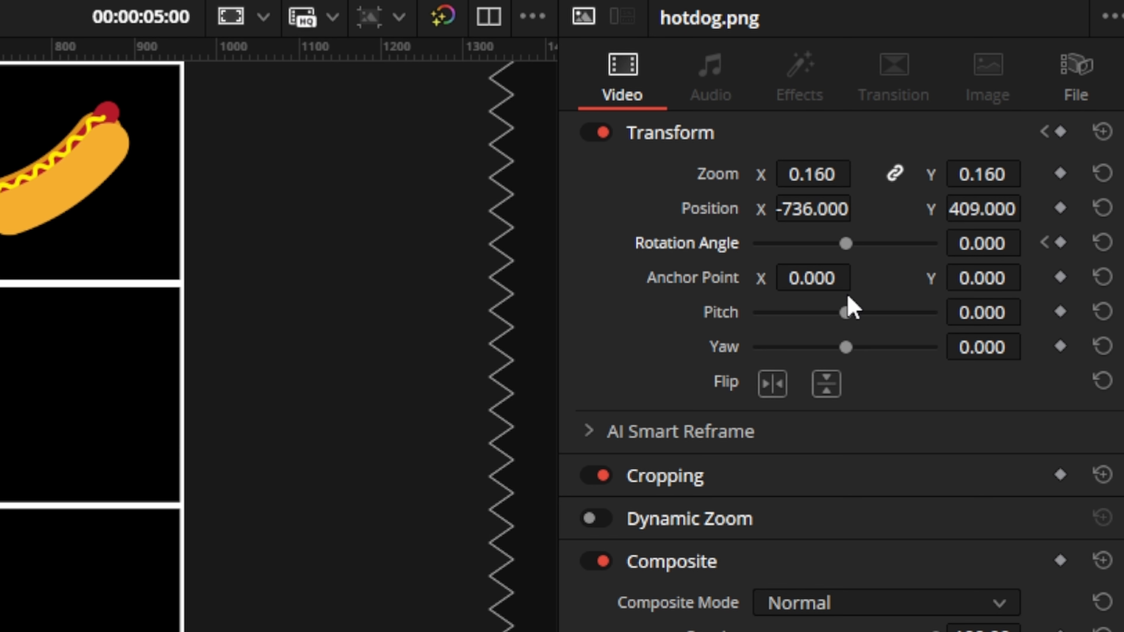
{"action": "left_click_drag", "start_coordinate": [846, 243], "coordinate": [731, 254]}
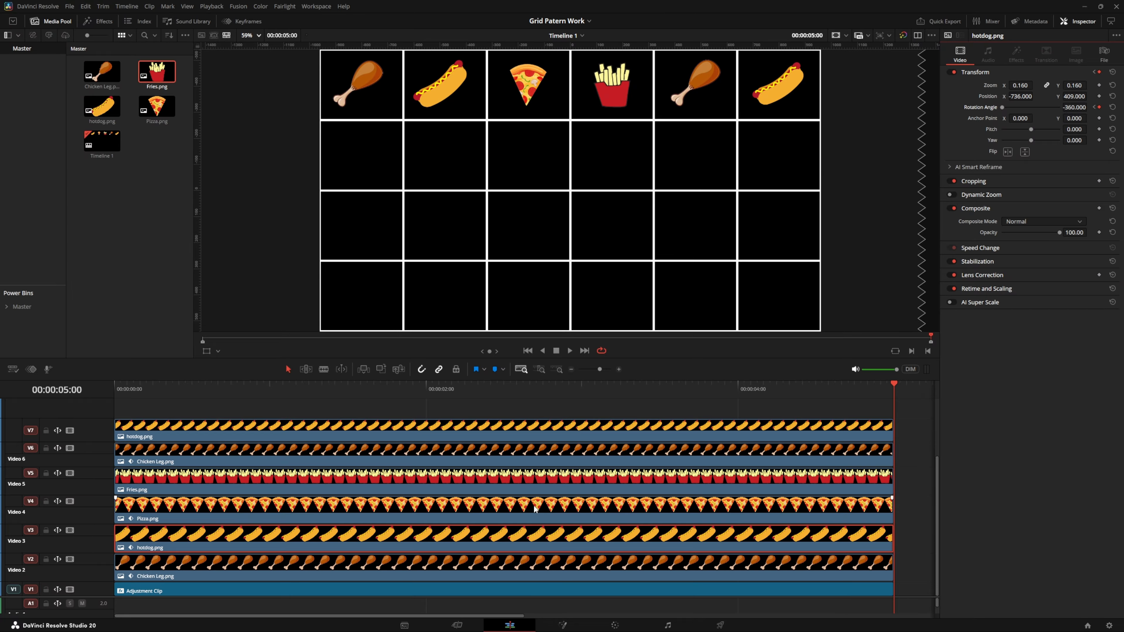
Copy the V3 hotdog clip and paste only its Rotation Angle attribute onto the fries clip on V5
{"action": "right_click", "coordinate": [536, 545]}
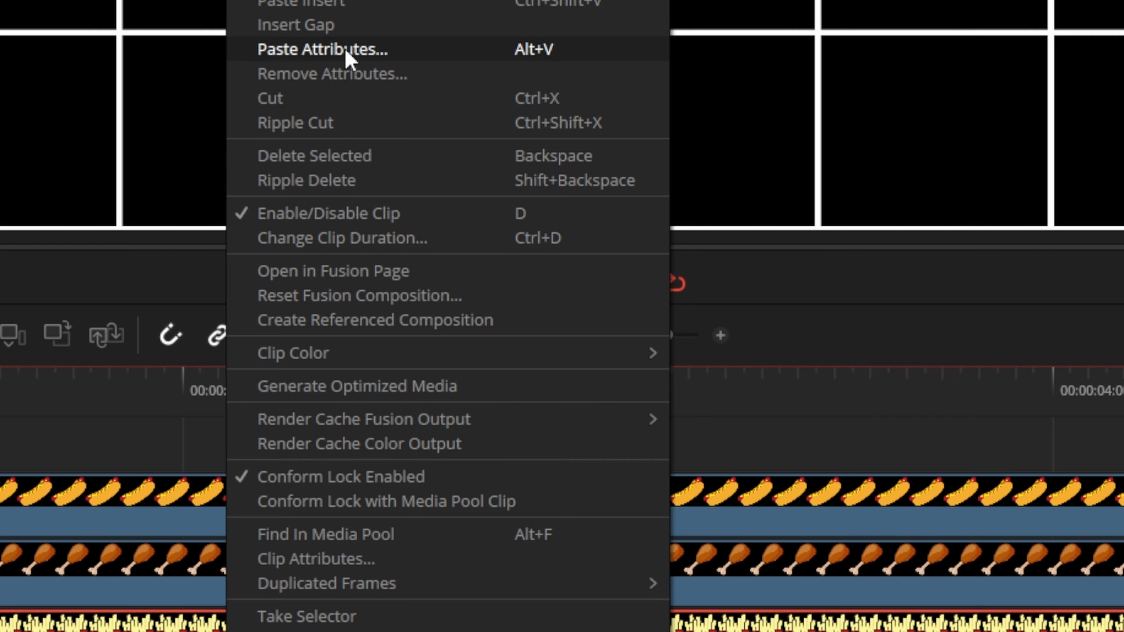
{"action": "left_click", "coordinate": [346, 50]}
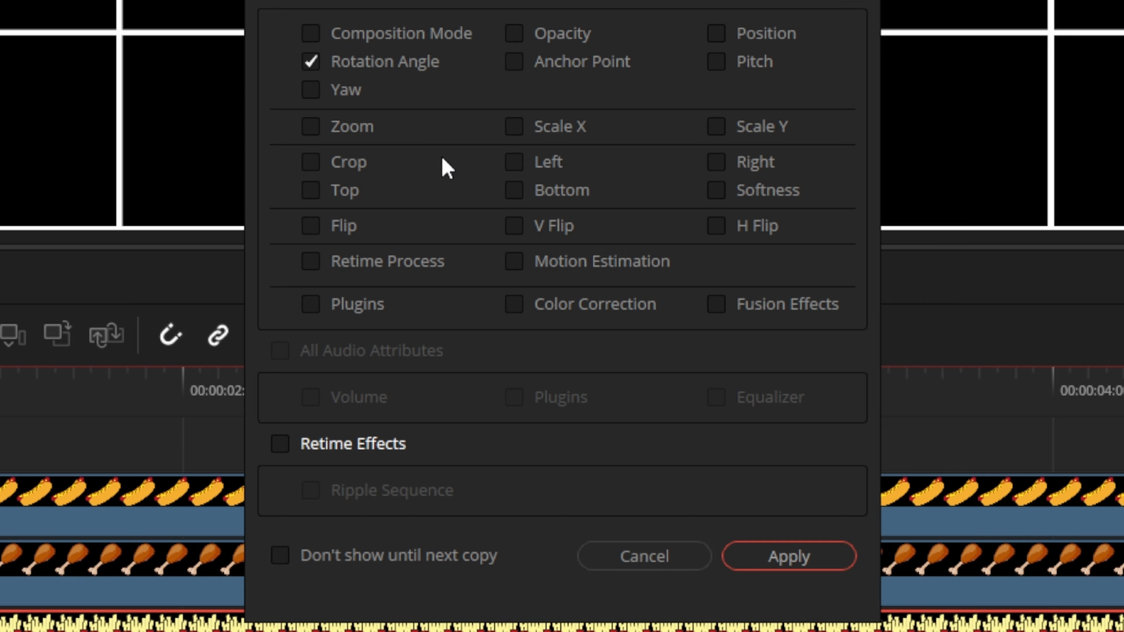
{"action": "left_click", "coordinate": [789, 557]}
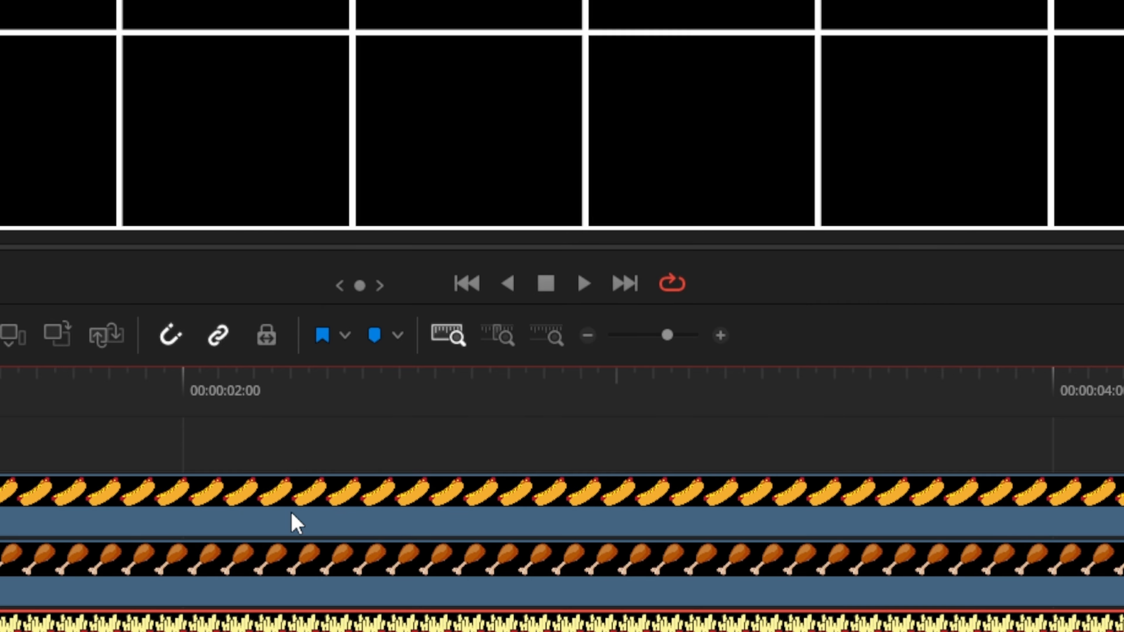
Paste only the hotdog's Rotation Angle attribute onto the hotdog clip on V7 and play the timeline
{"action": "right_click", "coordinate": [293, 519]}
{"action": "left_click", "coordinate": [346, 1]}
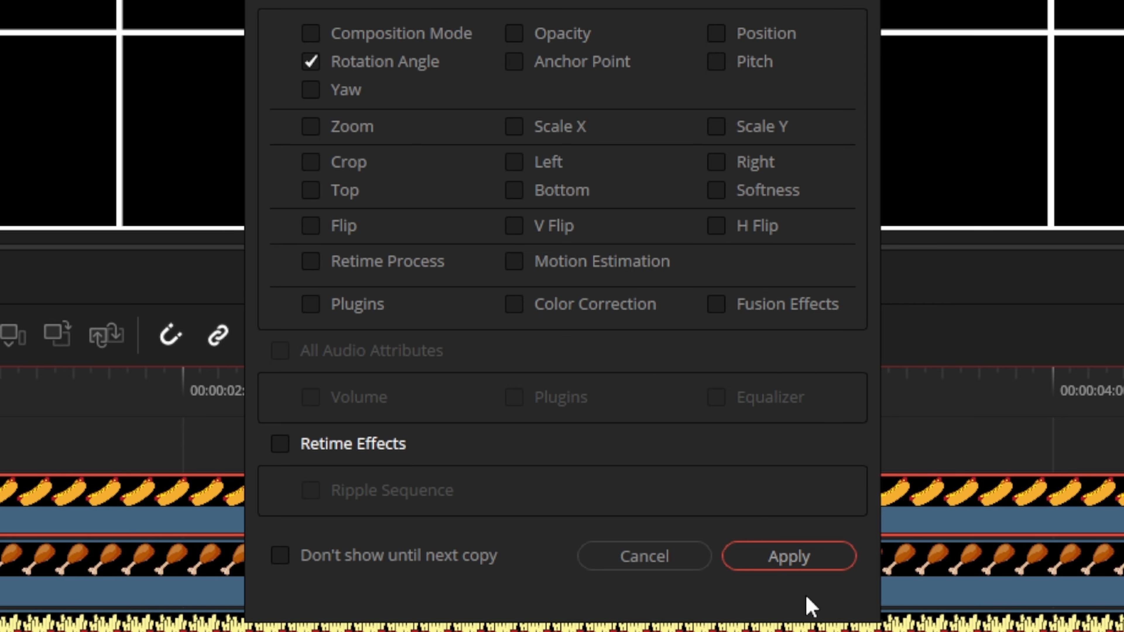
{"action": "left_click", "coordinate": [784, 557]}
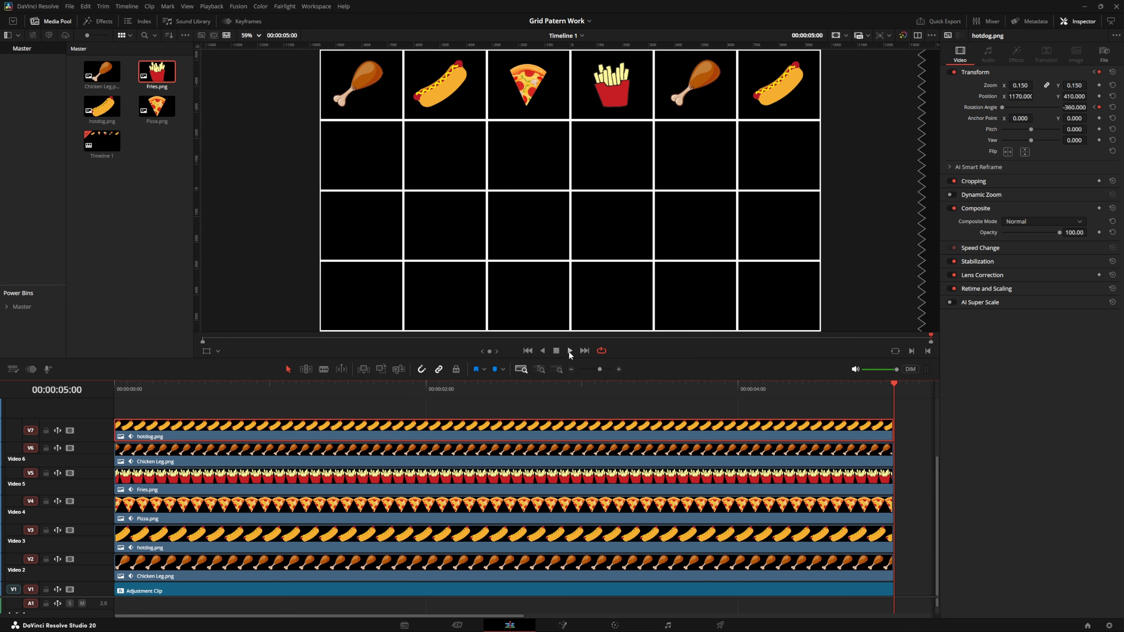
{"action": "left_click", "coordinate": [584, 283]}
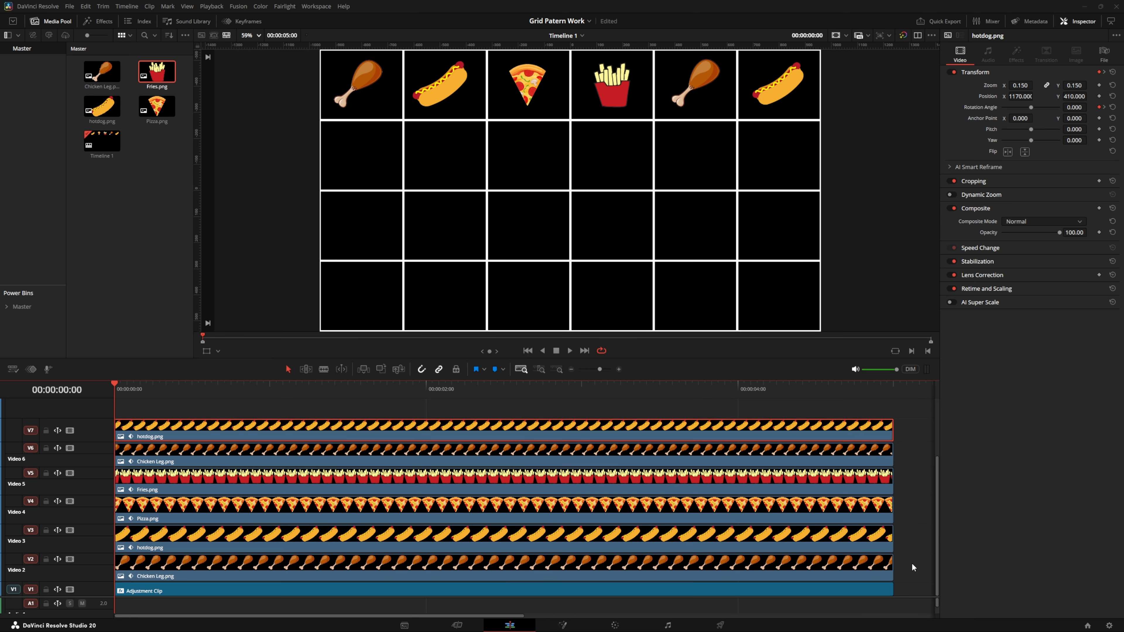
Copy all six food clips on V2 to V7 and paste them at 00:00:05:00, right after the originals
{"action": "left_click_drag", "start_coordinate": [913, 567], "coordinate": [696, 424]}
{"action": "right_click", "coordinate": [696, 424]}
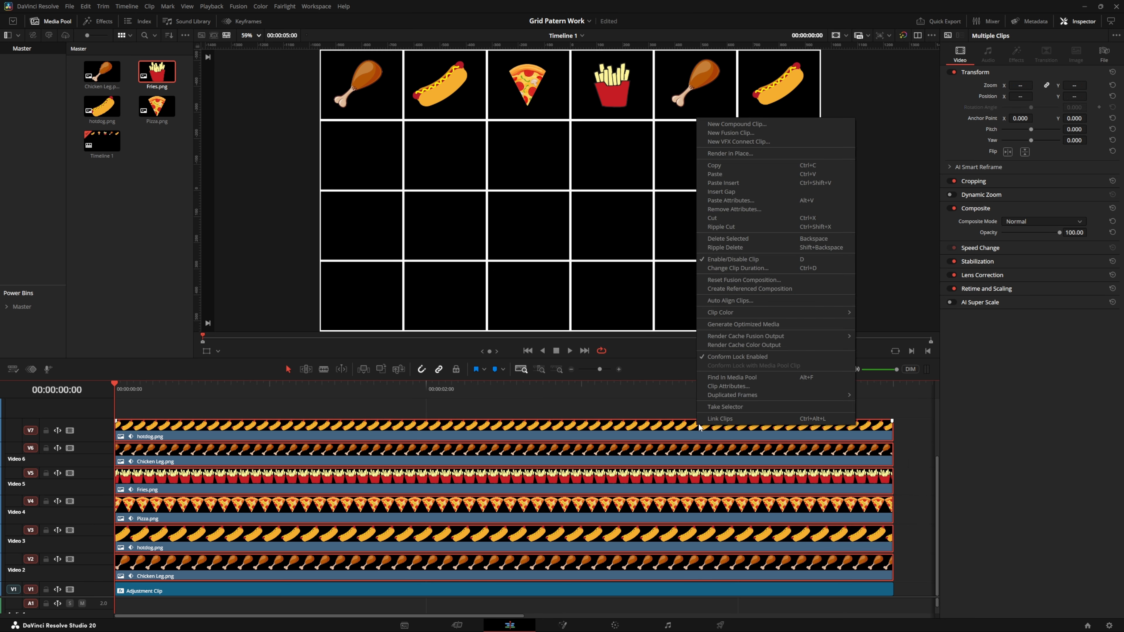
{"action": "left_click", "coordinate": [720, 165]}
{"action": "left_click", "coordinate": [892, 384]}
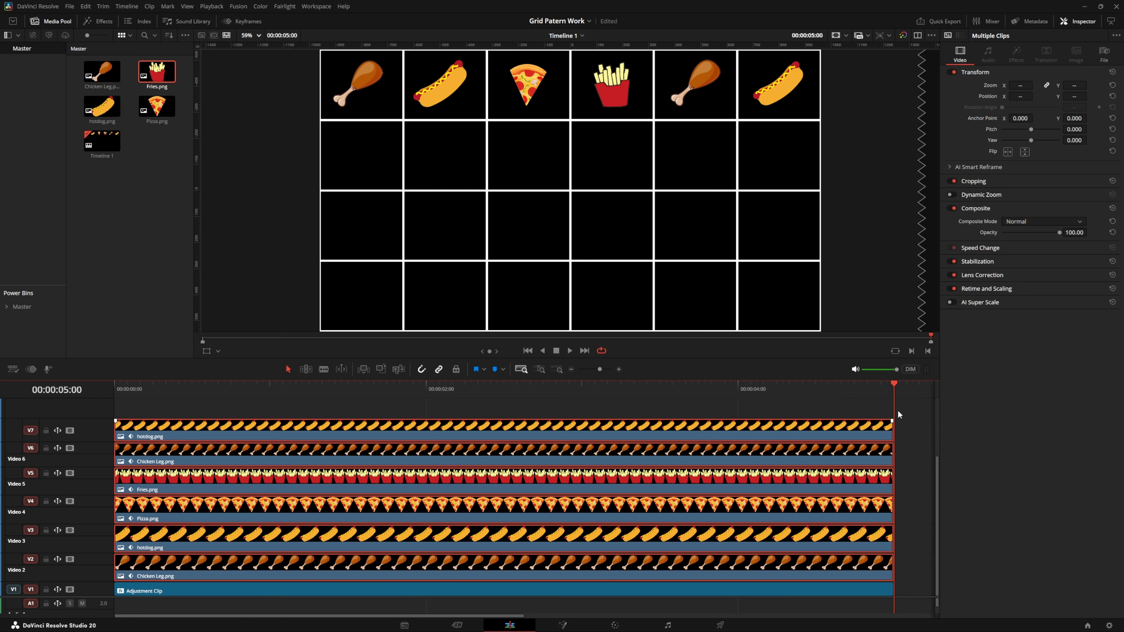
{"action": "key", "text": "ctrl+v"}
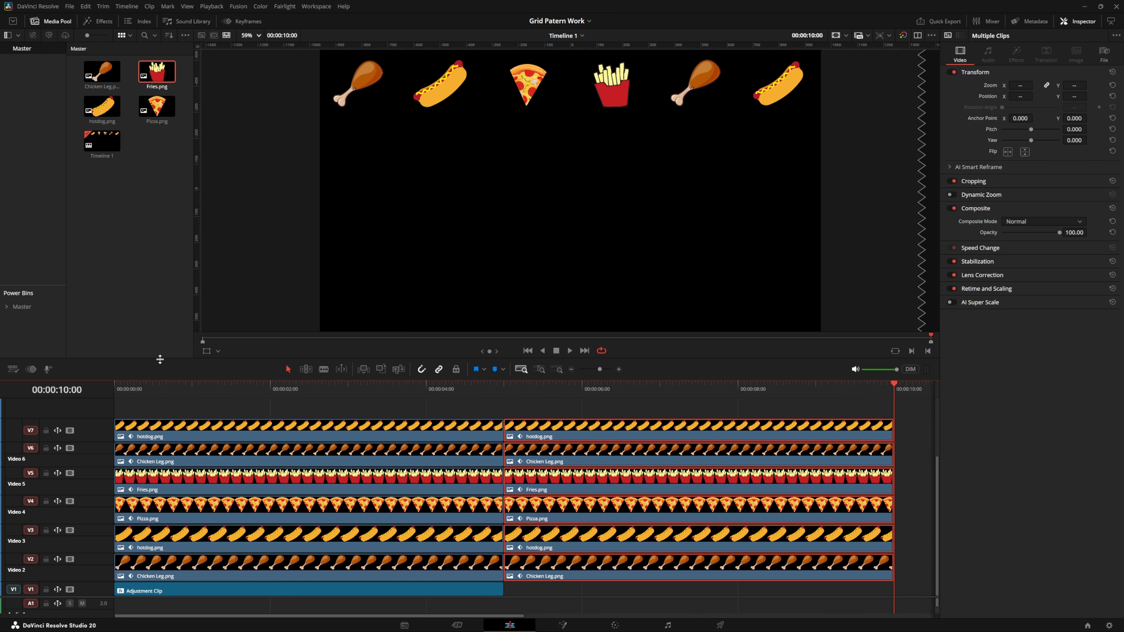
Enlarge the timeline area and move the six pasted clips onto tracks V8 to V13, starting at 00:00:00:00
{"action": "left_click_drag", "start_coordinate": [160, 360], "coordinate": [144, 203]}
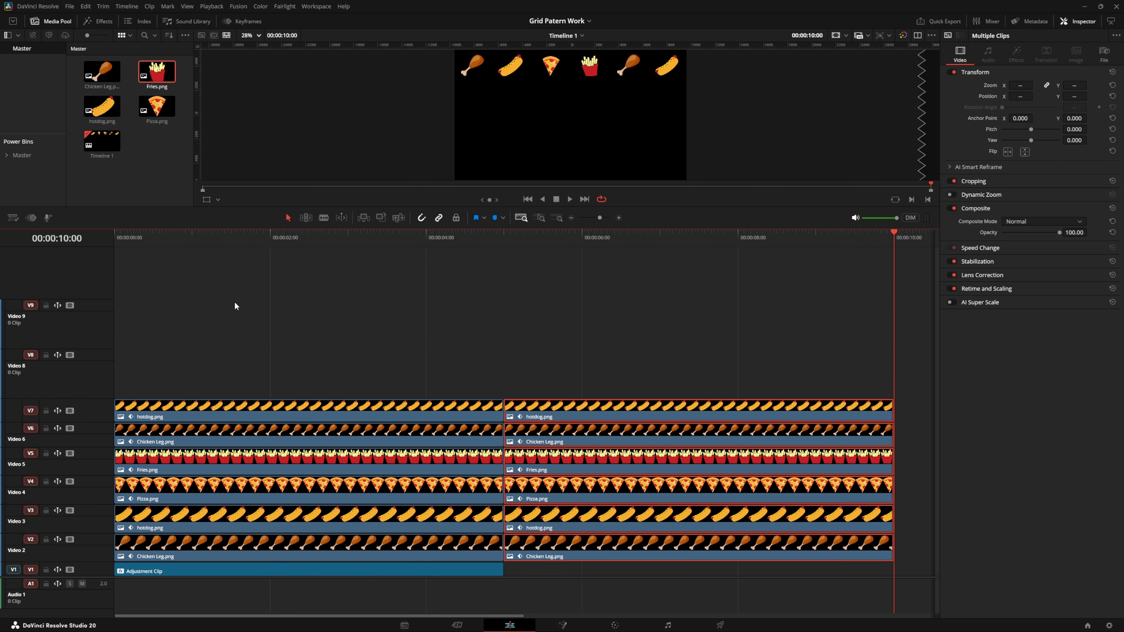
{"action": "left_click_drag", "start_coordinate": [550, 557], "coordinate": [154, 466]}
{"action": "left_click_drag", "start_coordinate": [154, 470], "coordinate": [158, 558]}
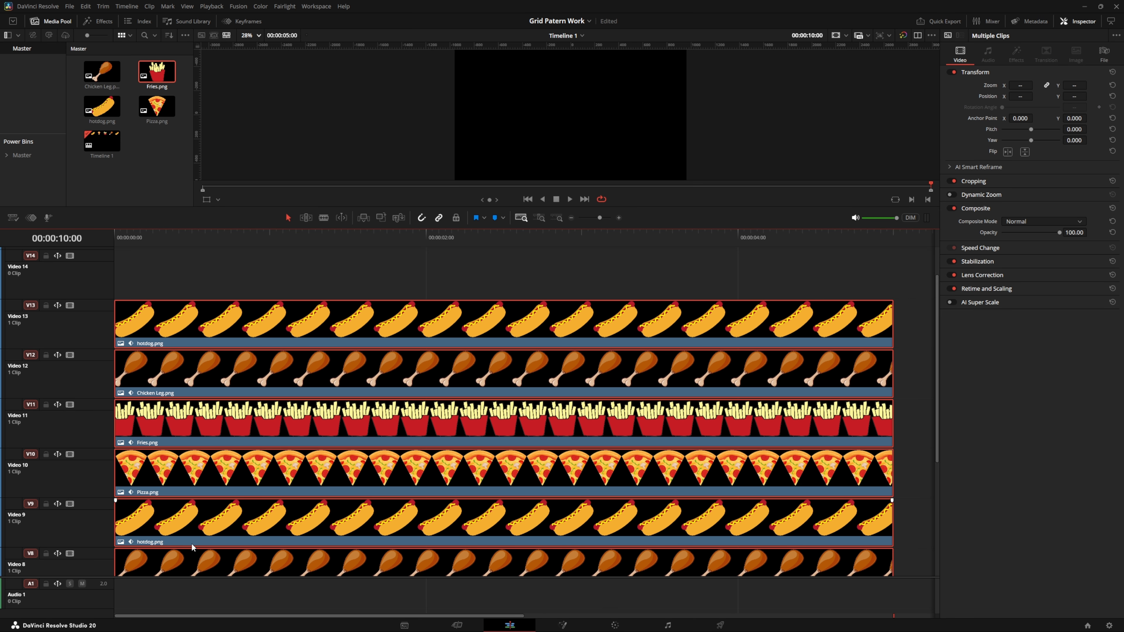
Shrink the height of timeline tracks V8 to V13 so each clip shows only as a thin strip
{"action": "scroll", "coordinate": [193, 548], "scroll_direction": "down", "scroll_amount": 5}
{"action": "left_click_drag", "start_coordinate": [938, 401], "coordinate": [946, 335]}
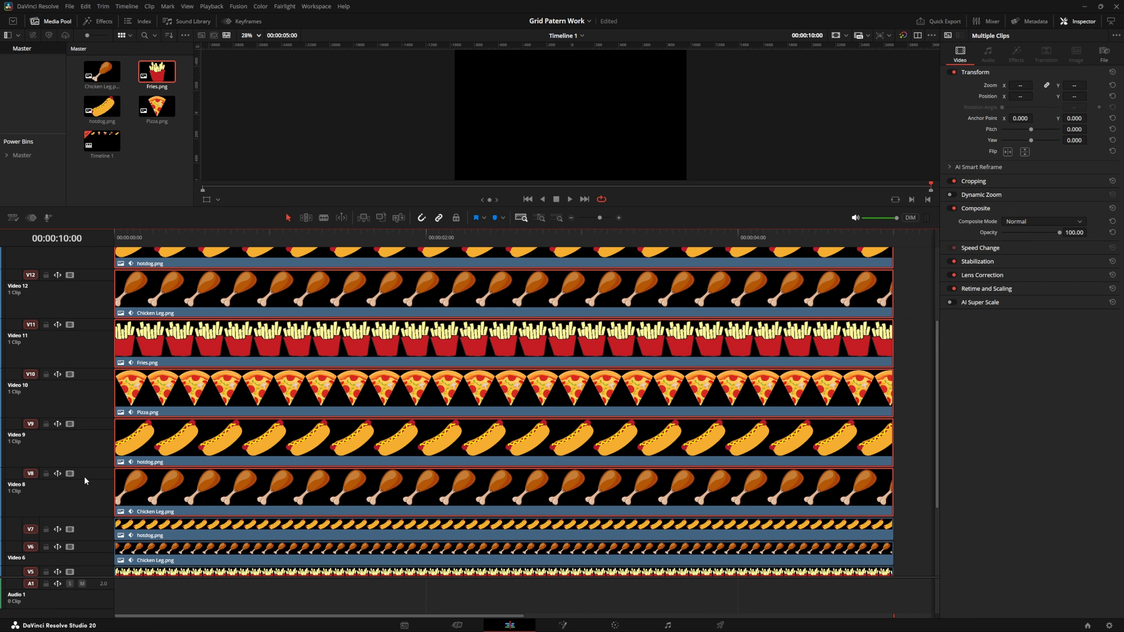
{"action": "left_click_drag", "start_coordinate": [100, 468], "coordinate": [102, 508]}
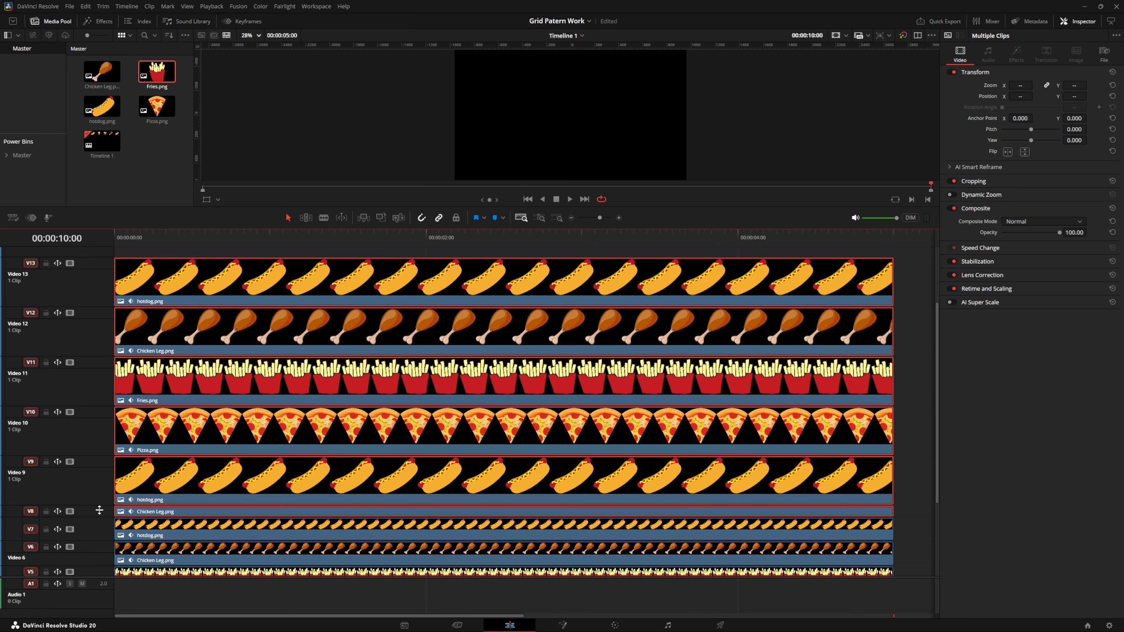
{"action": "left_click_drag", "start_coordinate": [99, 457], "coordinate": [100, 495]}
{"action": "left_click_drag", "start_coordinate": [100, 446], "coordinate": [96, 485]}
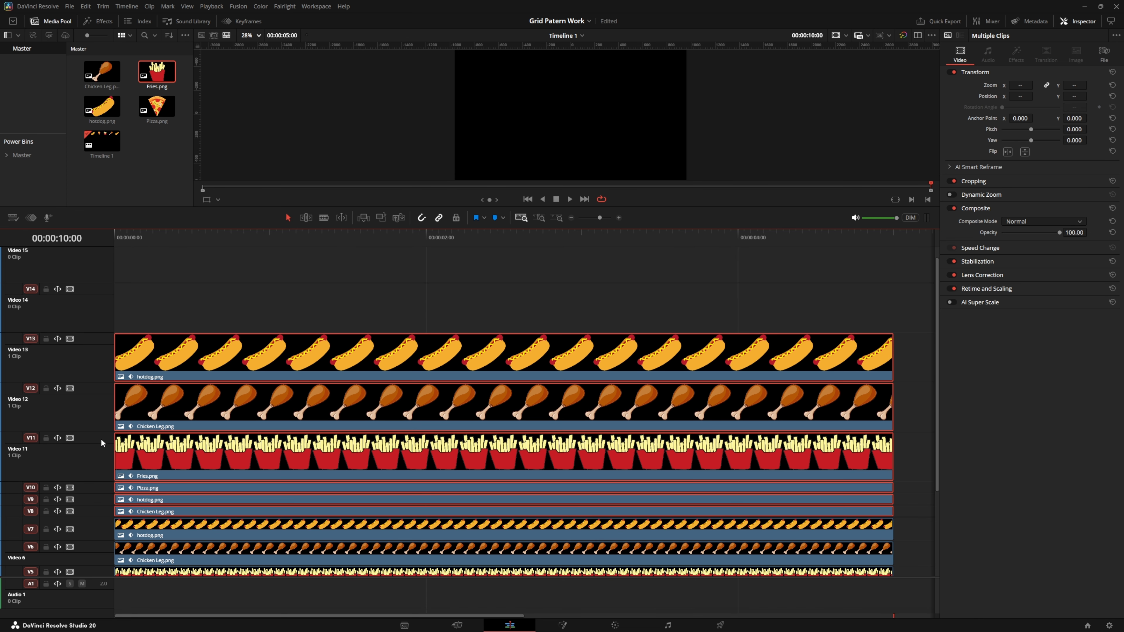
{"action": "left_click_drag", "start_coordinate": [101, 433], "coordinate": [101, 470]}
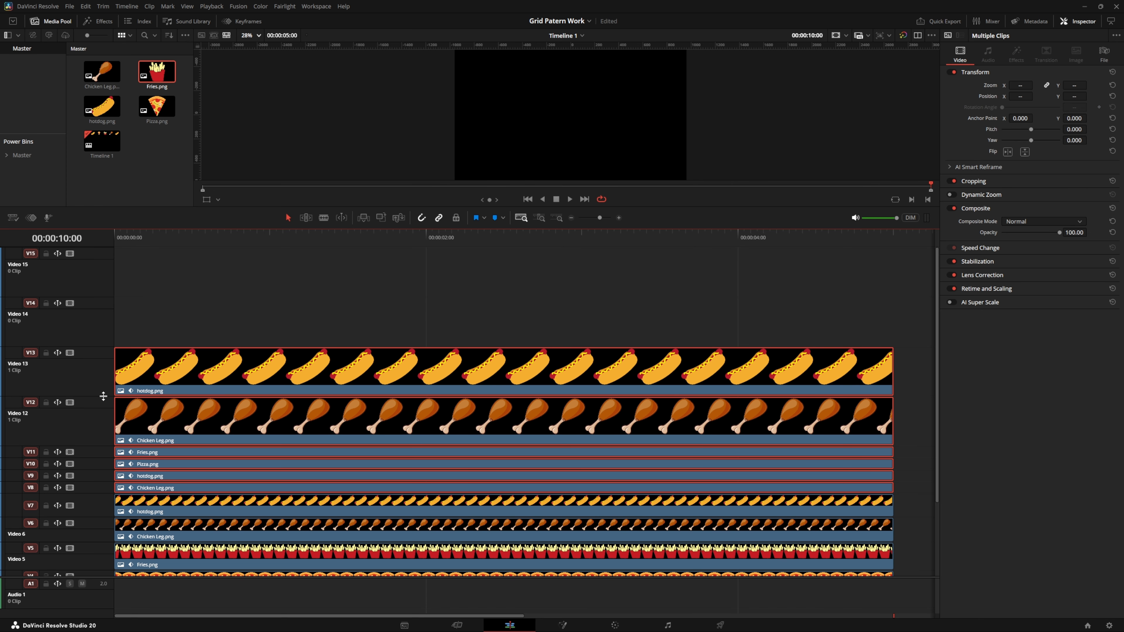
{"action": "left_click_drag", "start_coordinate": [103, 396], "coordinate": [104, 433]}
{"action": "left_click_drag", "start_coordinate": [109, 366], "coordinate": [109, 404]}
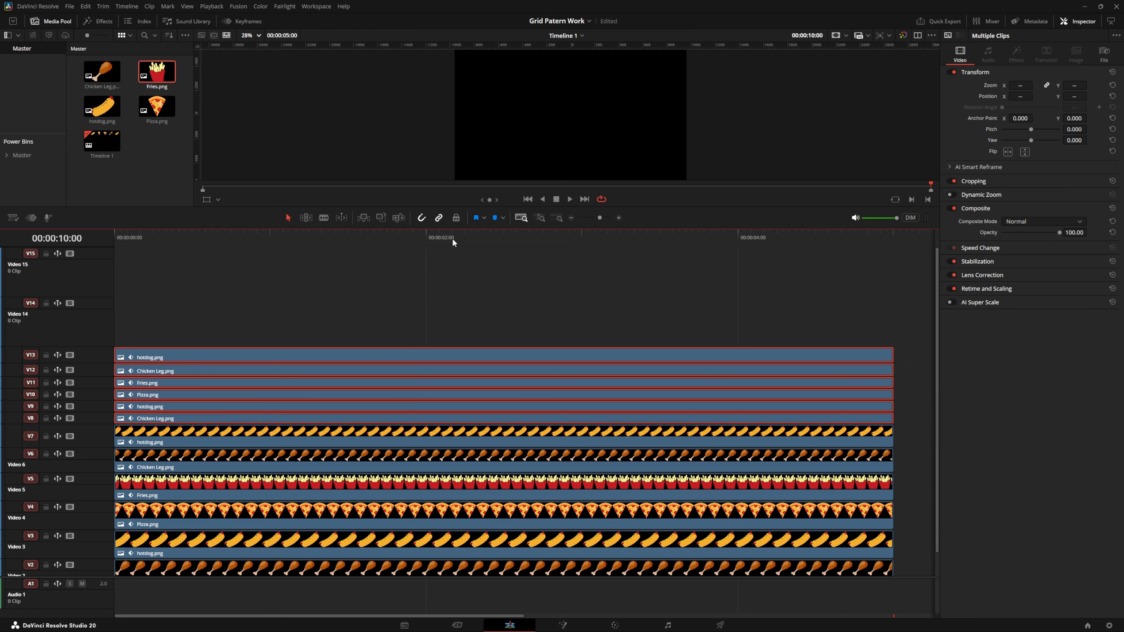
Lower the Y position of the six selected clips to fill the grid's second row and play the timeline
{"action": "left_click", "coordinate": [213, 234]}
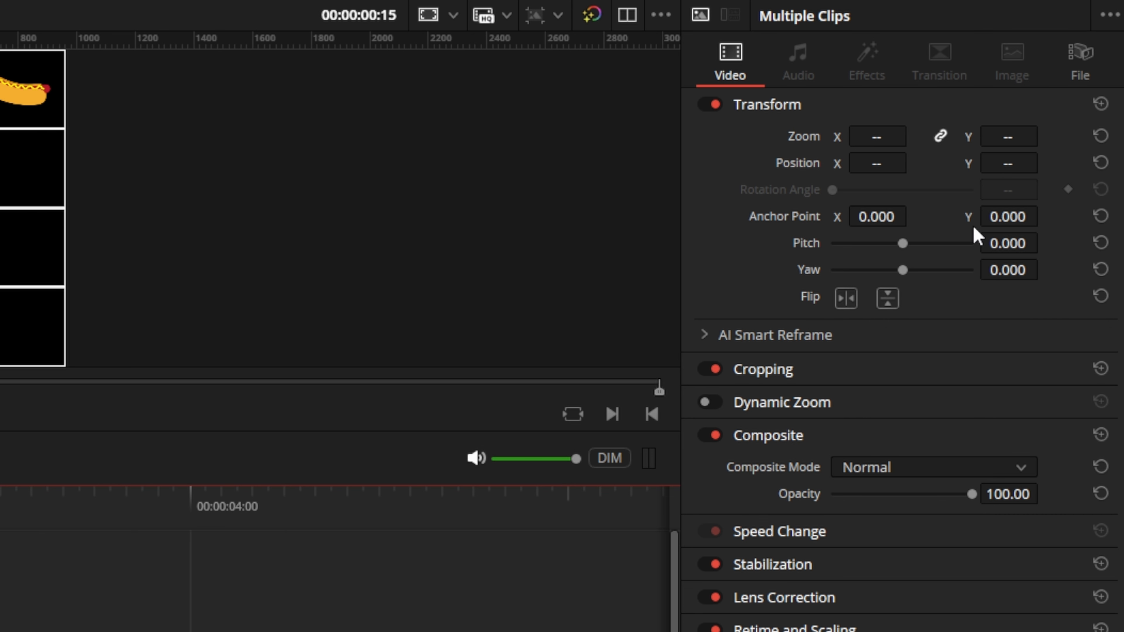
{"action": "mouse_move", "coordinate": [891, 168]}
{"action": "left_mouse_down"}
{"action": "mouse_move", "coordinate": [858, 168]}
{"action": "mouse_move", "coordinate": [891, 168]}
{"action": "left_mouse_up"}
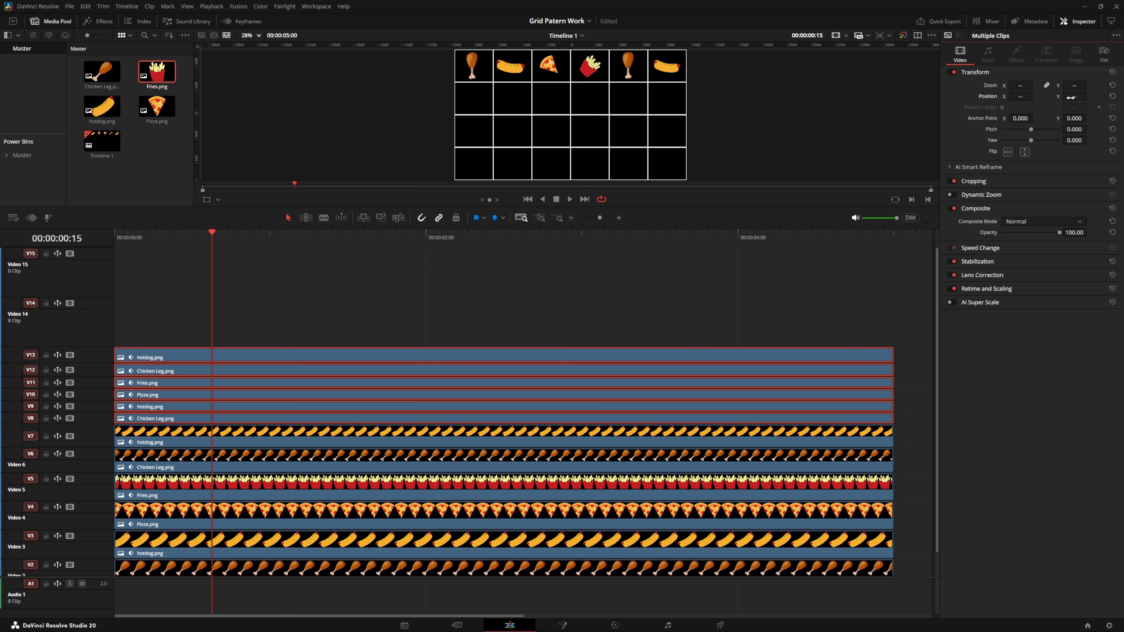
{"action": "left_click_drag", "start_coordinate": [1075, 96], "coordinate": [1052, 96]}
{"action": "left_click", "coordinate": [570, 200]}
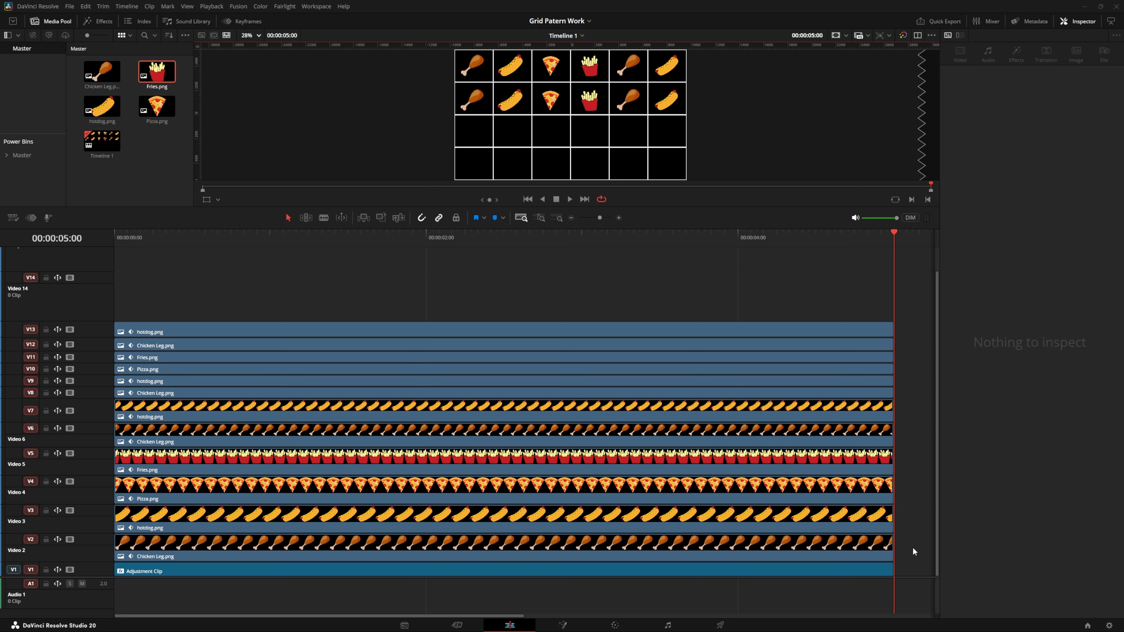
Copy all twelve food clips on V2 to V13 and paste them at 00:00:05:00
{"action": "left_click_drag", "start_coordinate": [913, 550], "coordinate": [686, 324]}
{"action": "right_click", "coordinate": [676, 328]}
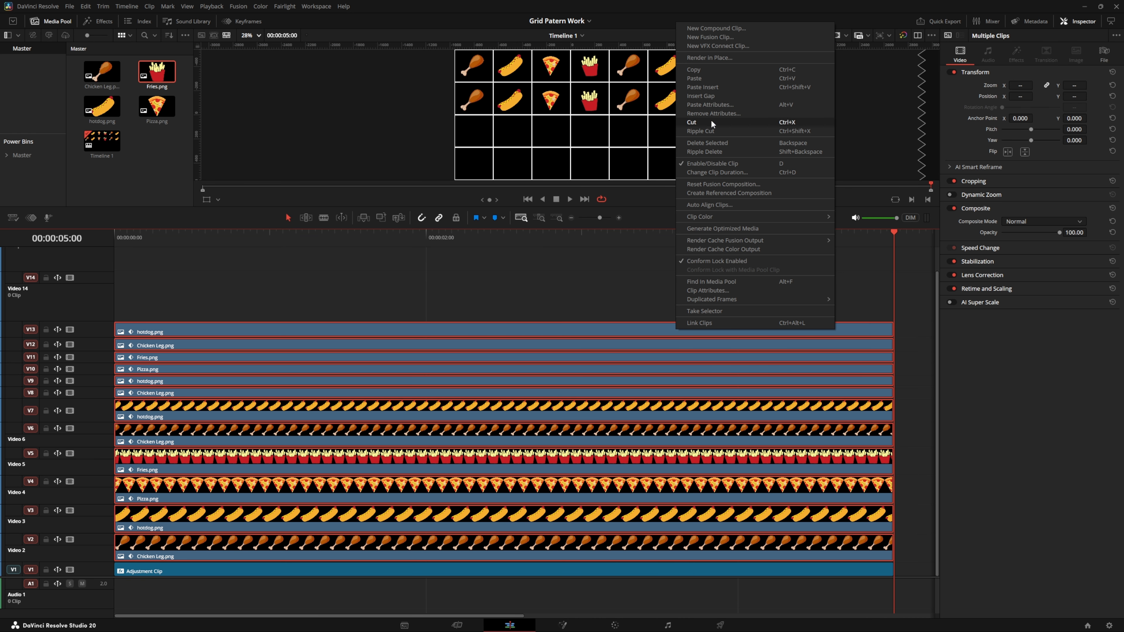
{"action": "left_click", "coordinate": [700, 72]}
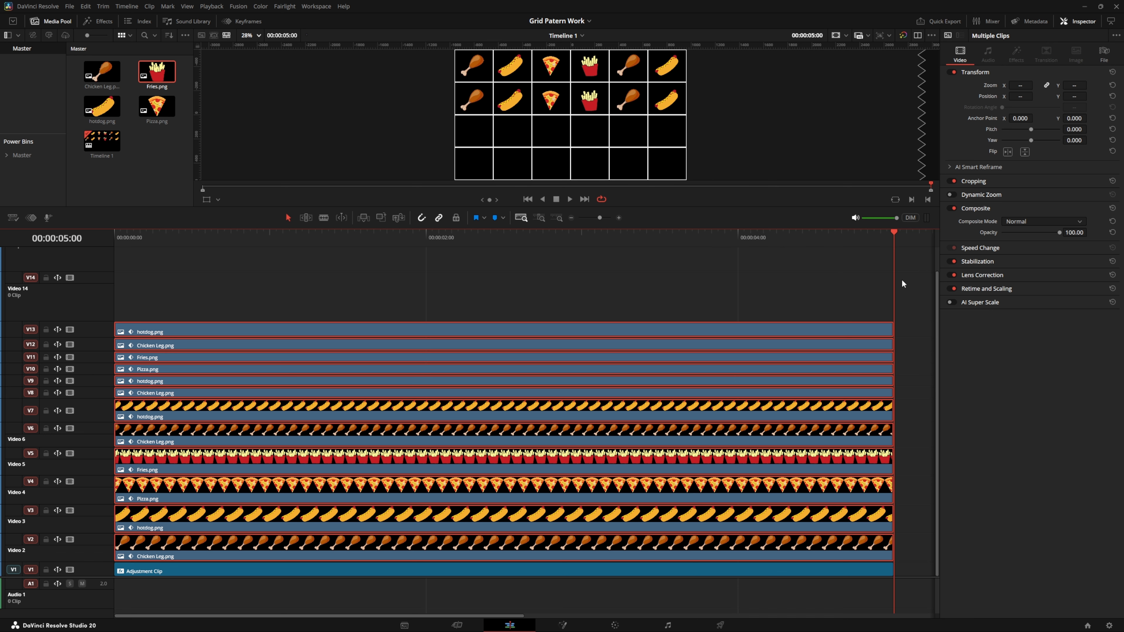
{"action": "key", "text": "ctrl+v"}
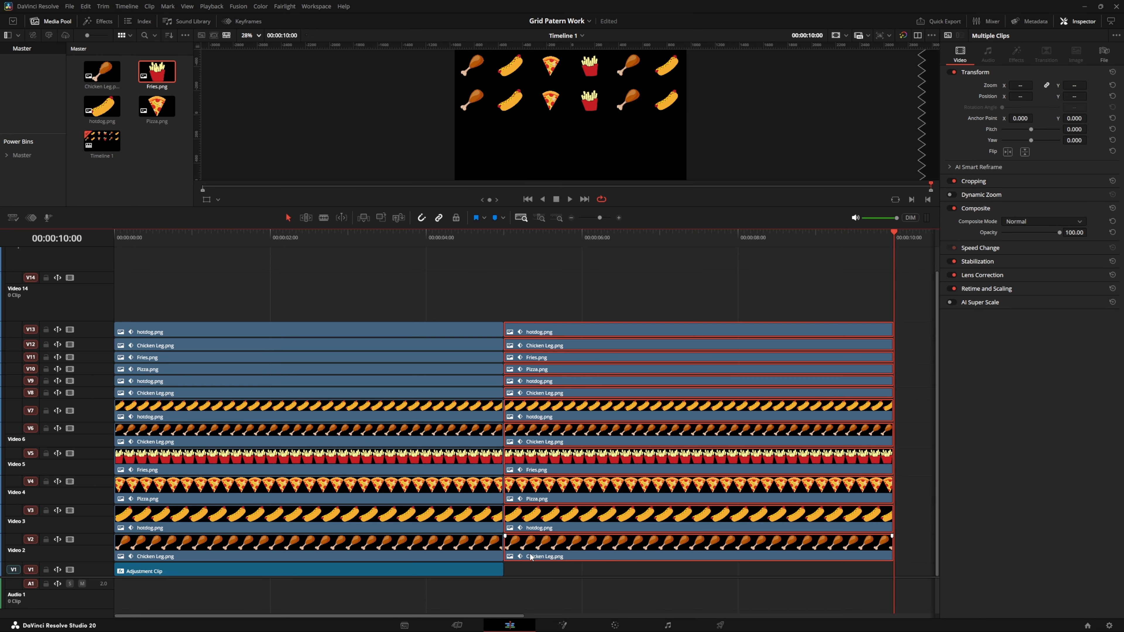
Move the twelve pasted clips to 00:00:00:00 on tracks V14 and above, directly over the hotdog clip on V13
{"action": "left_click_drag", "start_coordinate": [527, 560], "coordinate": [128, 468]}
{"action": "scroll", "coordinate": [517, 471], "scroll_direction": "down", "scroll_amount": 8}
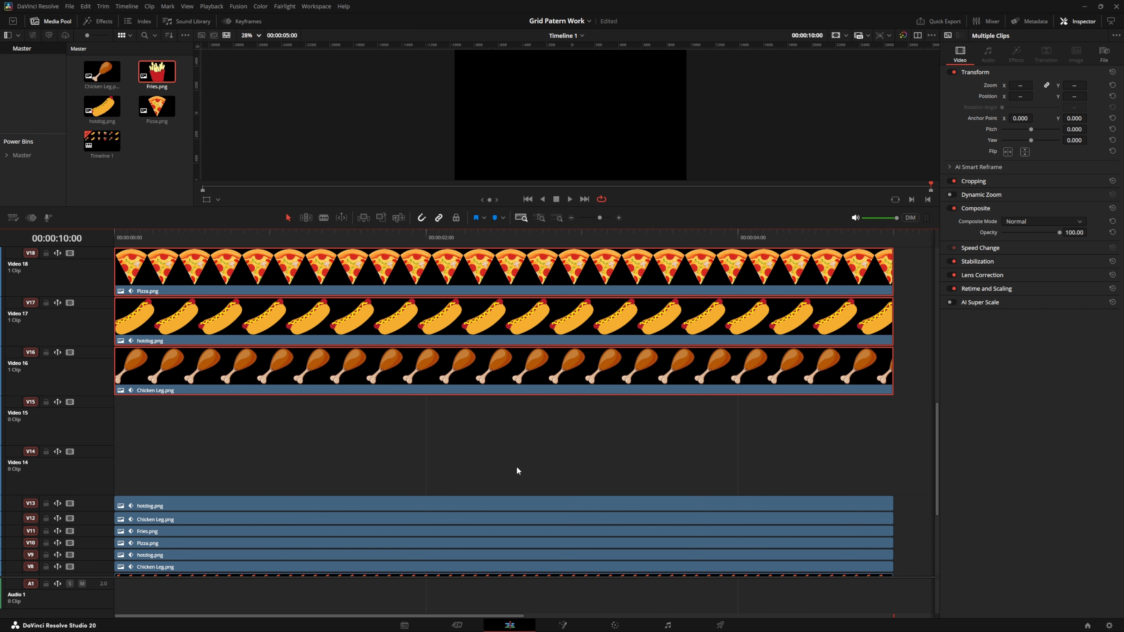
{"action": "left_click_drag", "start_coordinate": [308, 392], "coordinate": [293, 459]}
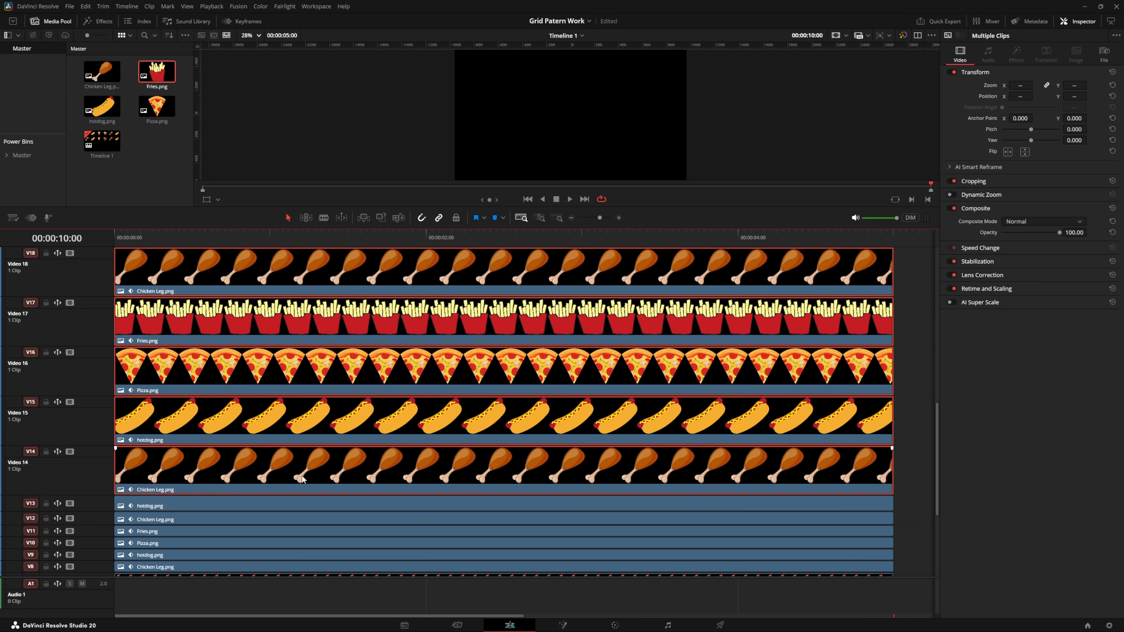
Lower the twelve selected clips by about 542 in Y to fill the grid's third and fourth rows, and play the timeline
{"action": "left_click", "coordinate": [363, 234]}
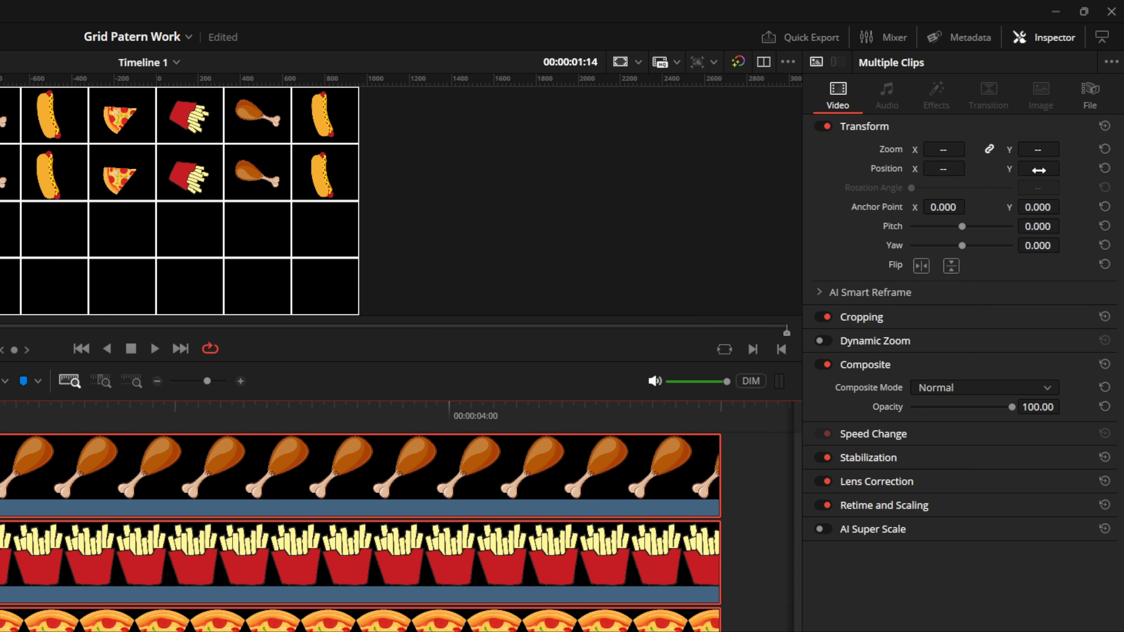
{"action": "left_click", "coordinate": [1039, 170]}
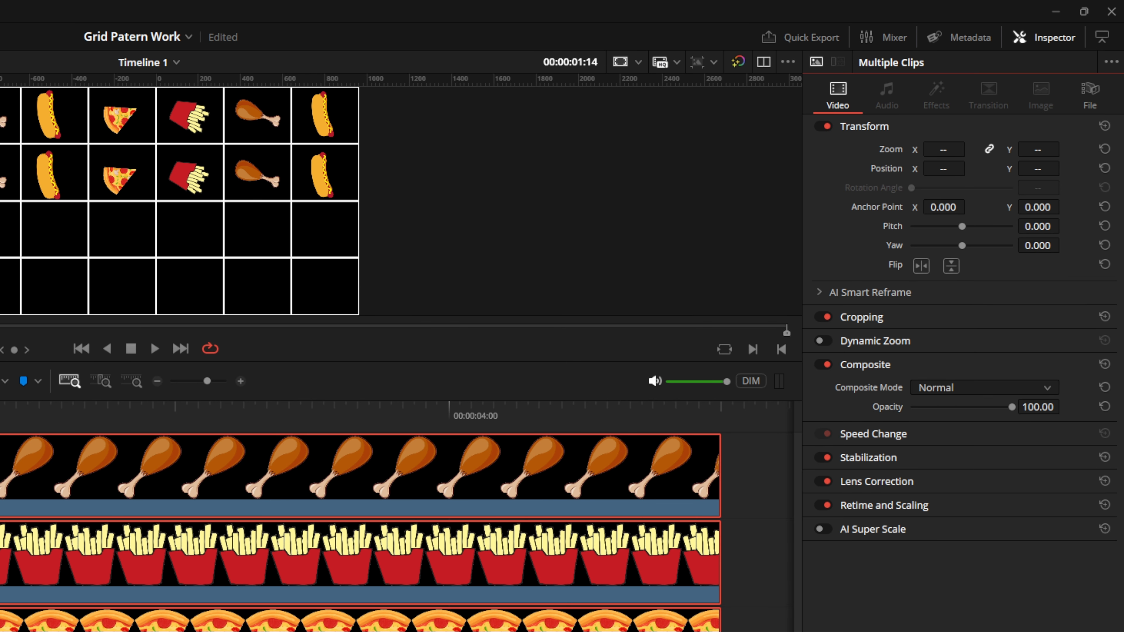
{"action": "left_click_drag", "start_coordinate": [1039, 171], "coordinate": [1066, 169]}
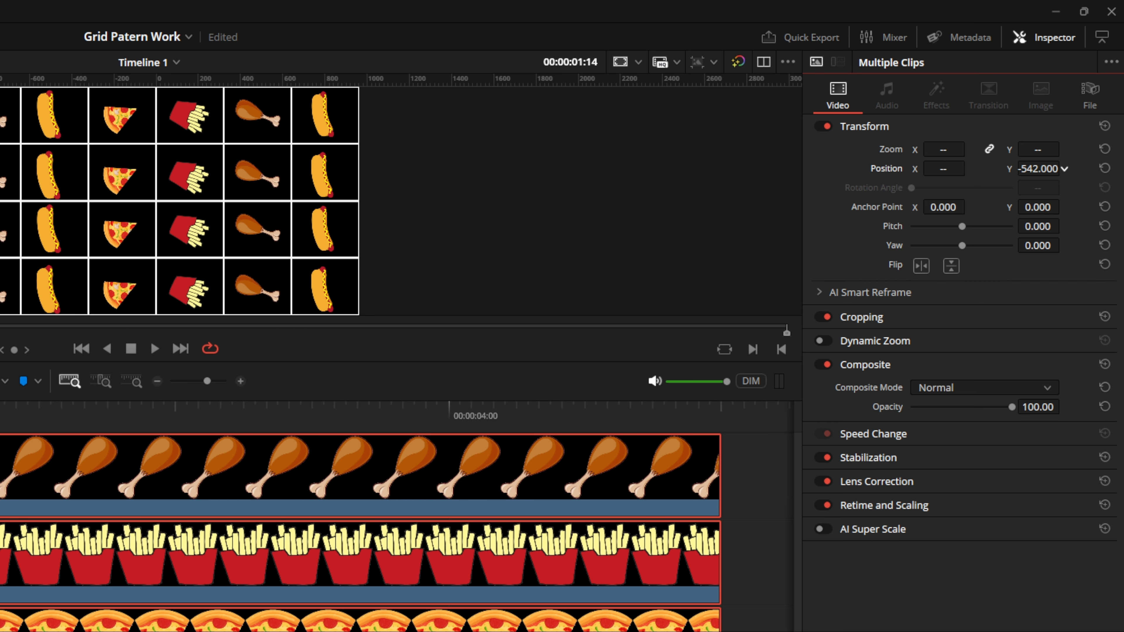
{"action": "right_click", "coordinate": [1038, 169]}
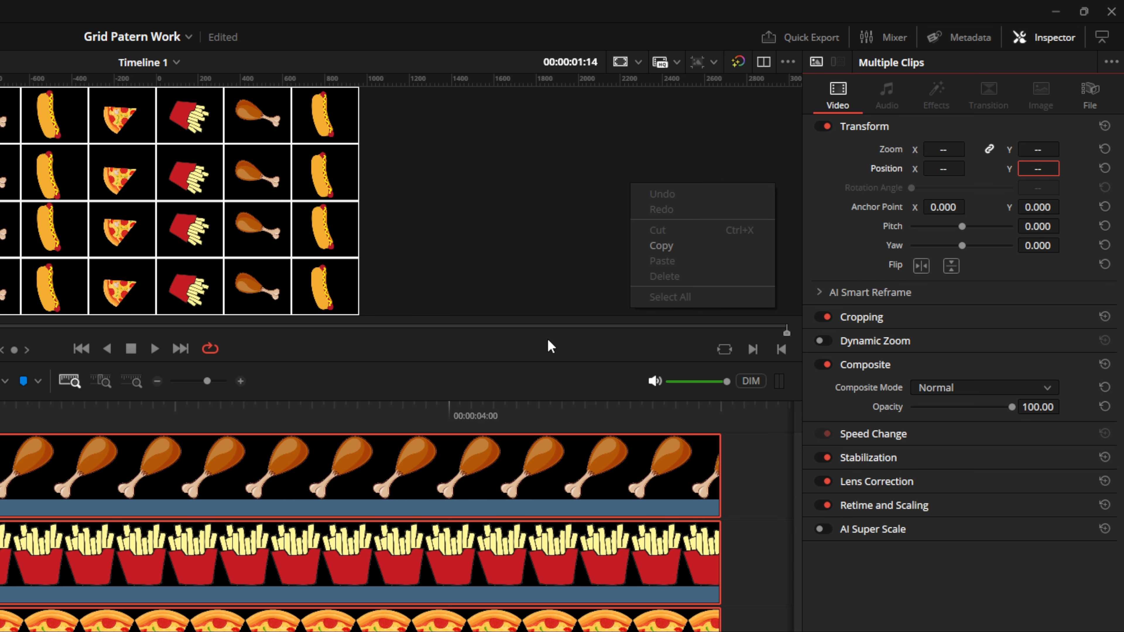
{"action": "left_click", "coordinate": [550, 346]}
{"action": "left_click", "coordinate": [155, 349]}
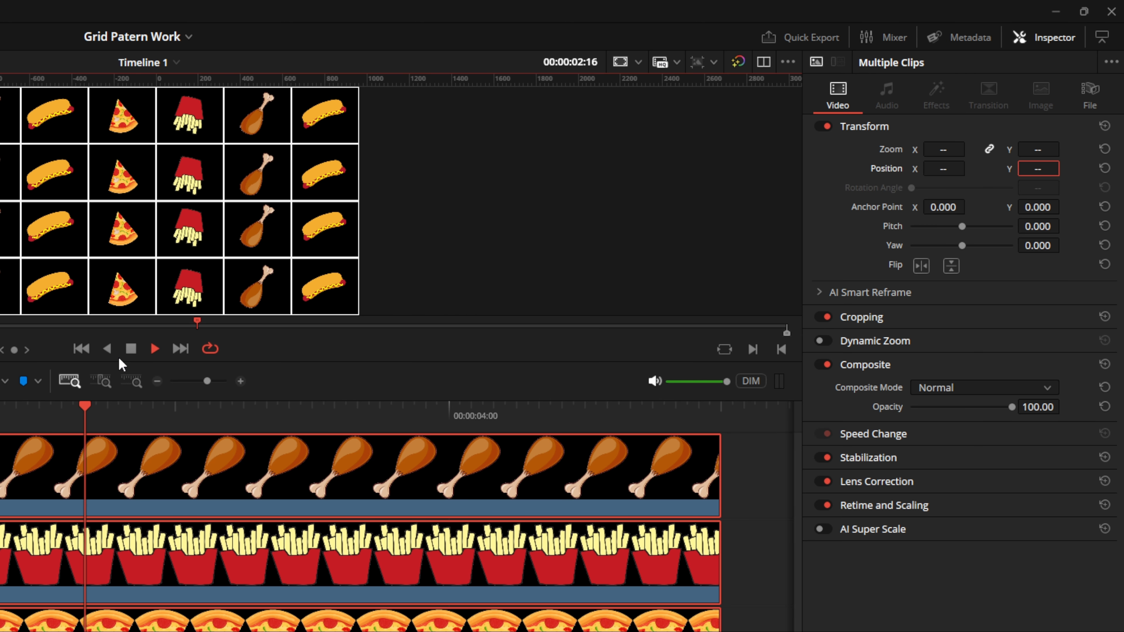
{"action": "key", "text": "space"}
Set the Rotation Angle of the chicken leg clip on V18 to -360 at 00:00:05:00 and play the timeline
{"action": "left_click", "coordinate": [278, 477]}
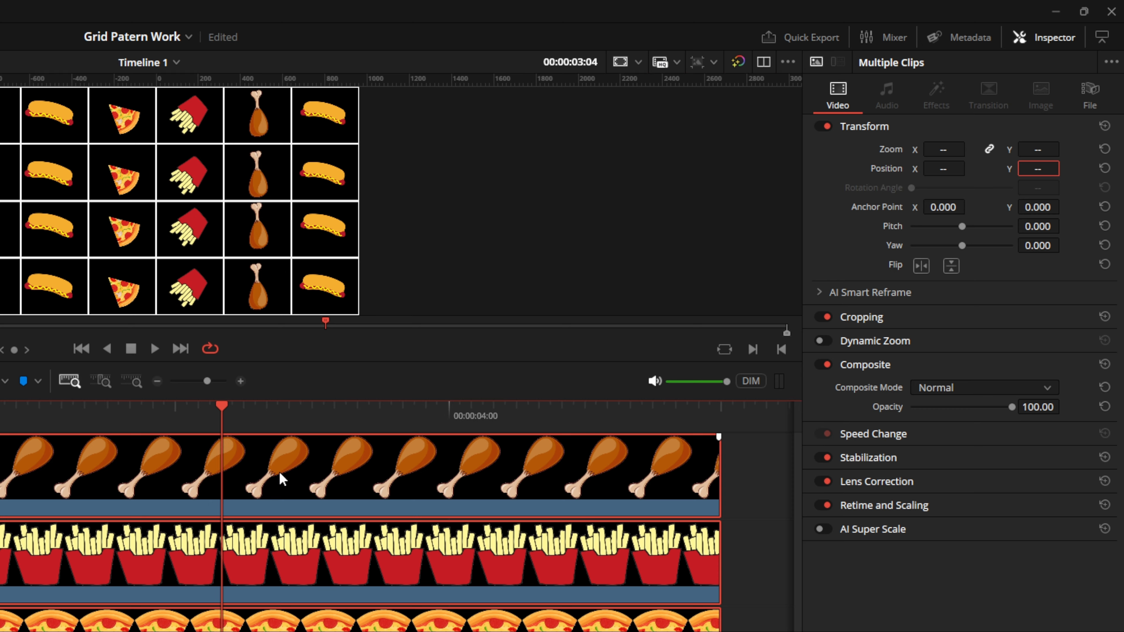
{"action": "left_click", "coordinate": [282, 480]}
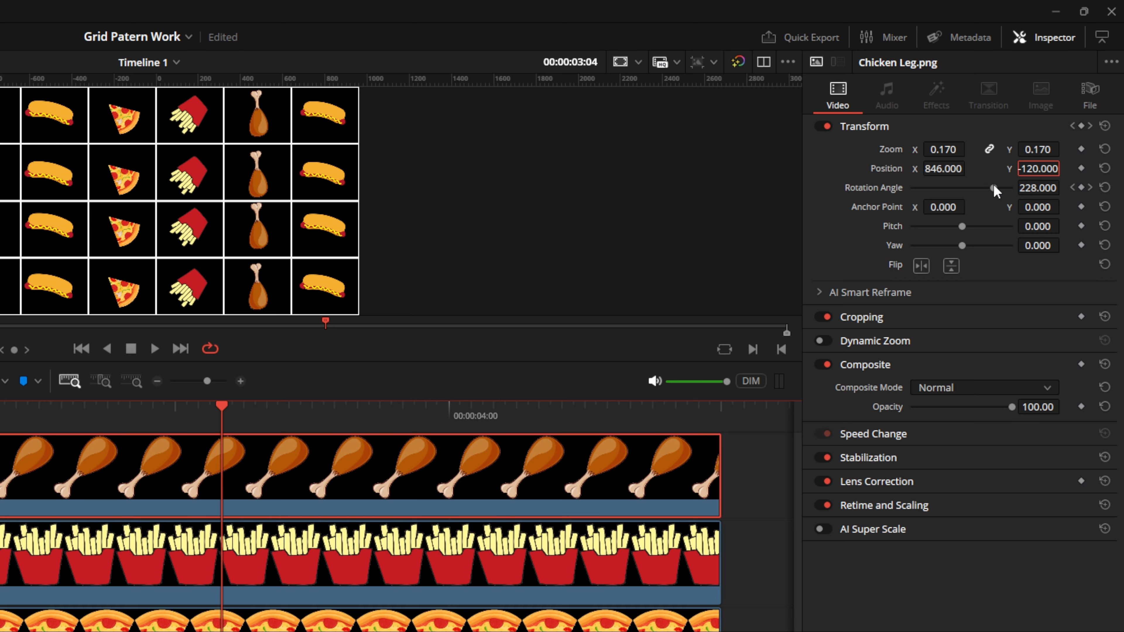
{"action": "left_click_drag", "start_coordinate": [442, 410], "coordinate": [733, 412]}
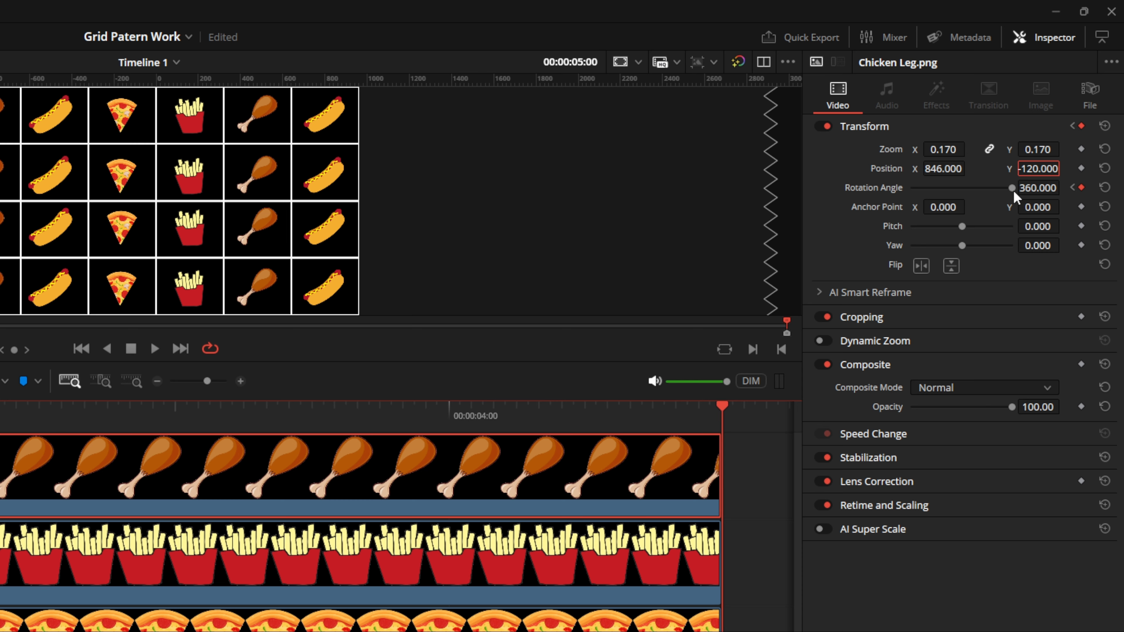
{"action": "left_click_drag", "start_coordinate": [1012, 188], "coordinate": [895, 206]}
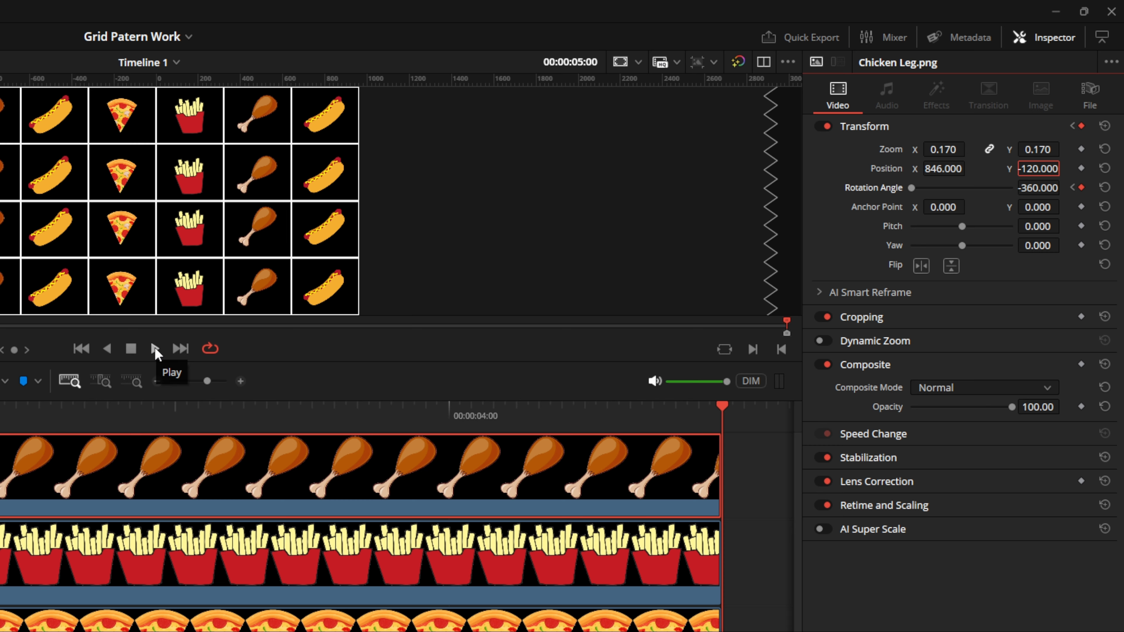
{"action": "left_click", "coordinate": [155, 349]}
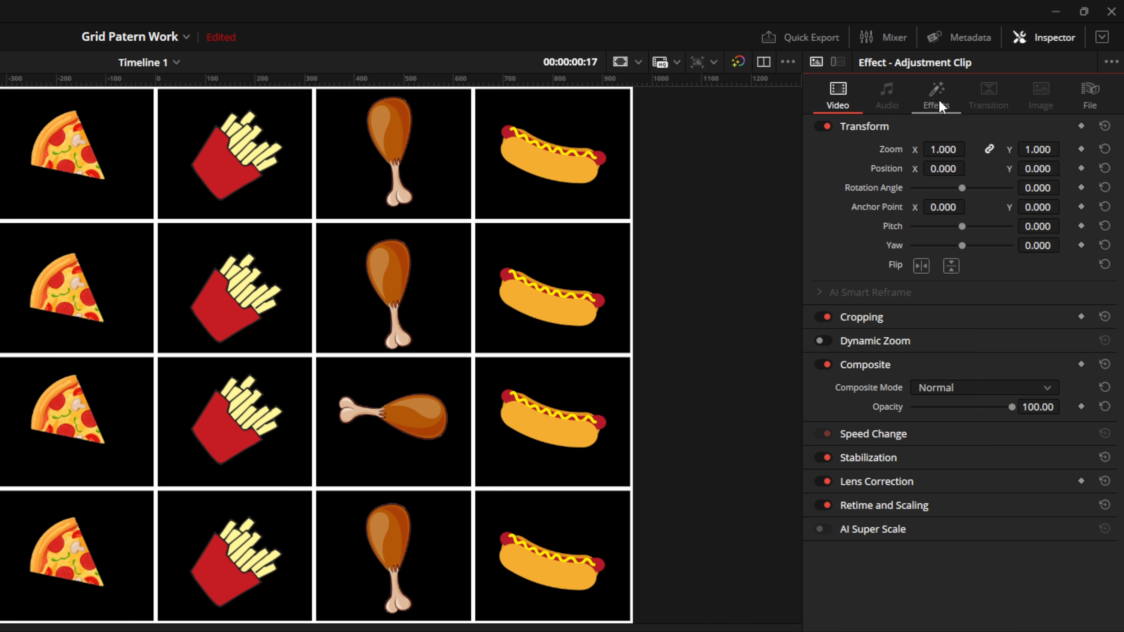
Change the line color of the adjustment clip's Grid effect to black and play the timeline
{"action": "left_click", "coordinate": [939, 100]}
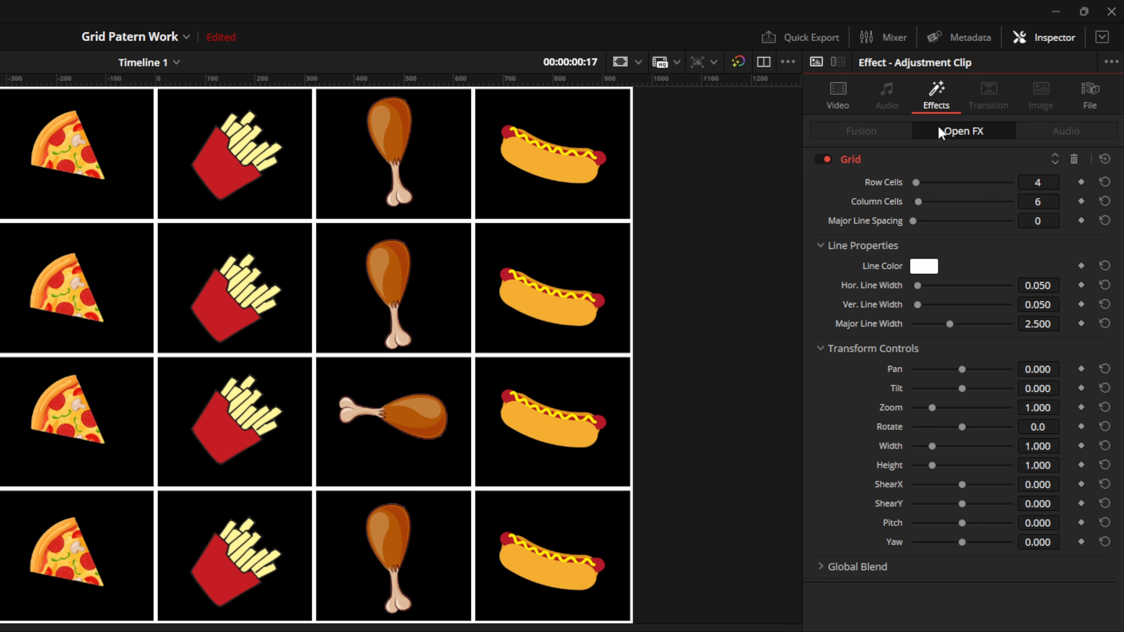
{"action": "mouse_move", "coordinate": [923, 271]}
{"action": "left_click", "coordinate": [922, 271]}
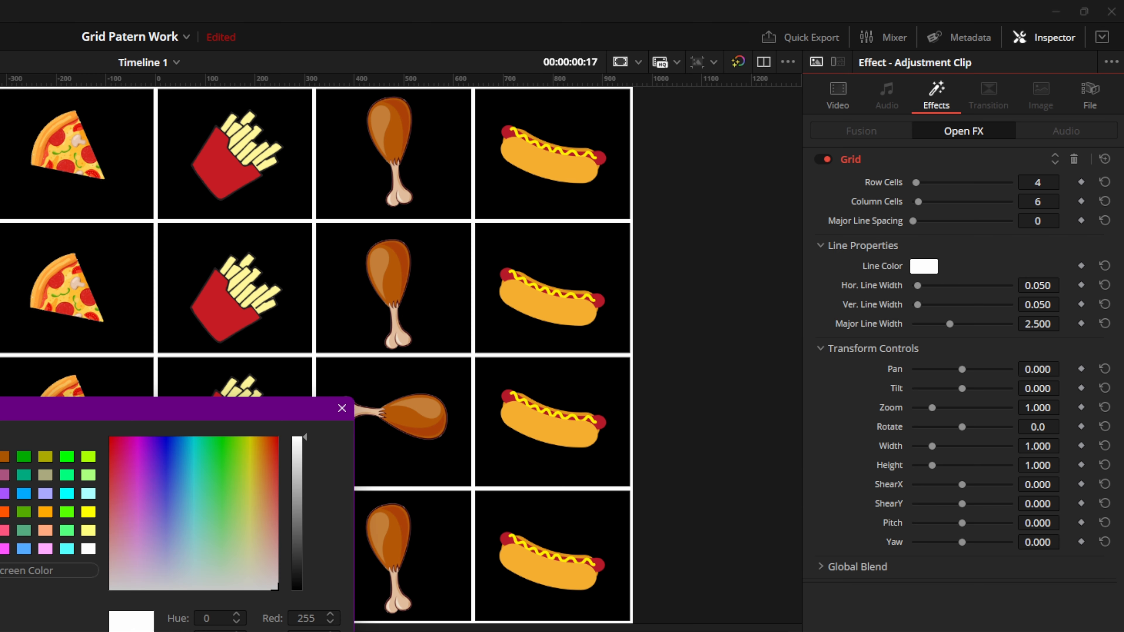
{"action": "left_click", "coordinate": [0, 457]}
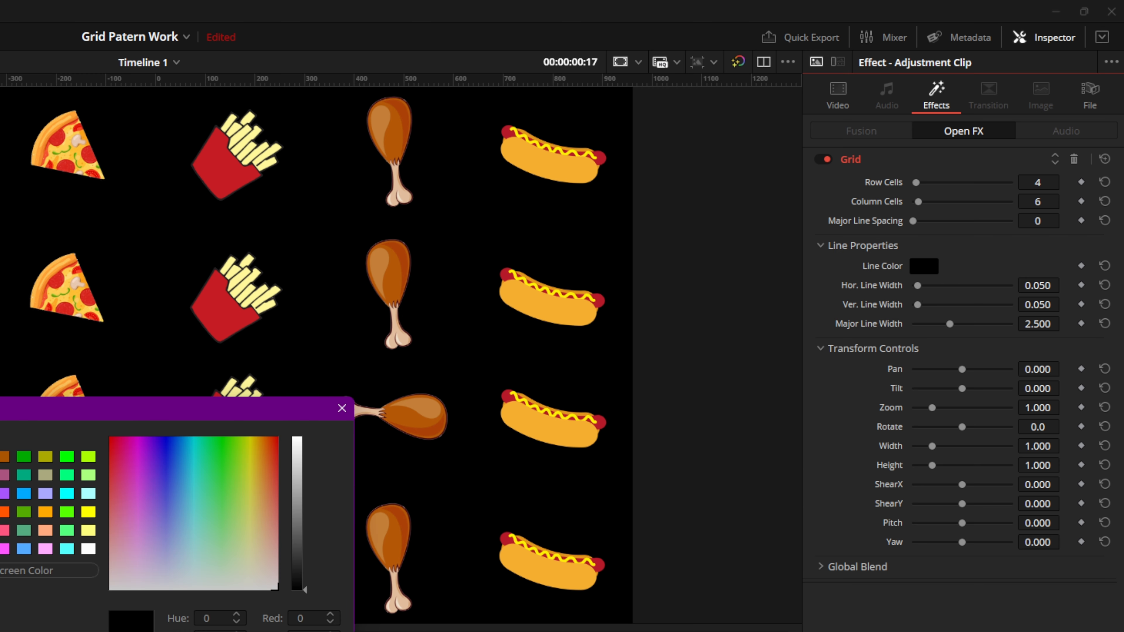
{"action": "key", "text": "Return"}
{"action": "key", "text": "space"}
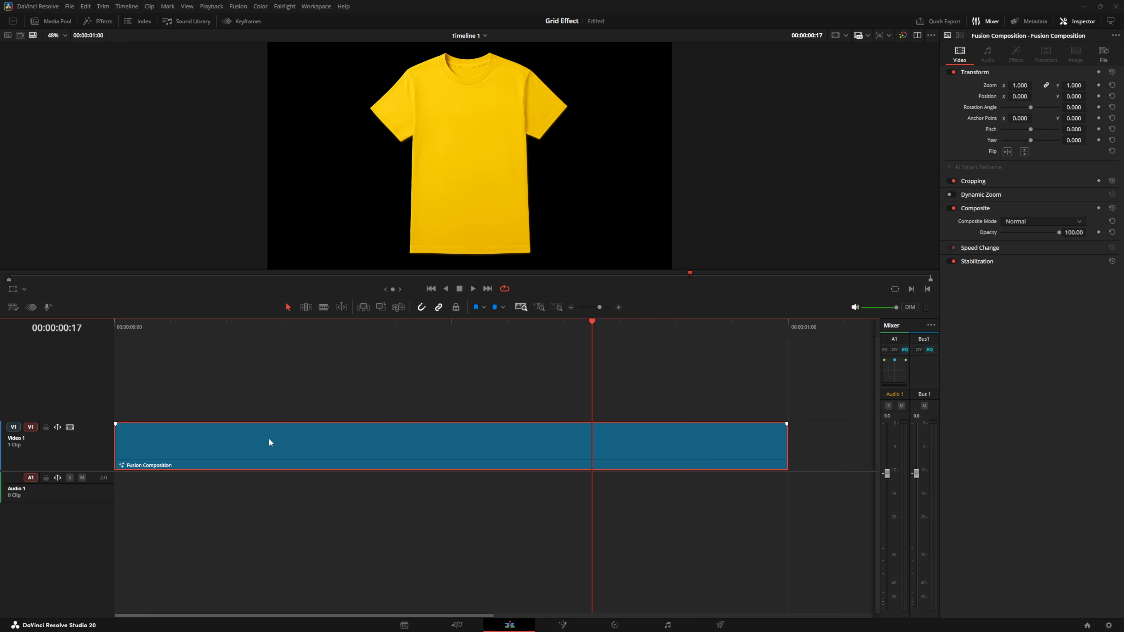
Open the T-shirt's Fusion composition for node editing and make Background1 fully transparent
{"action": "left_click", "coordinate": [564, 625]}
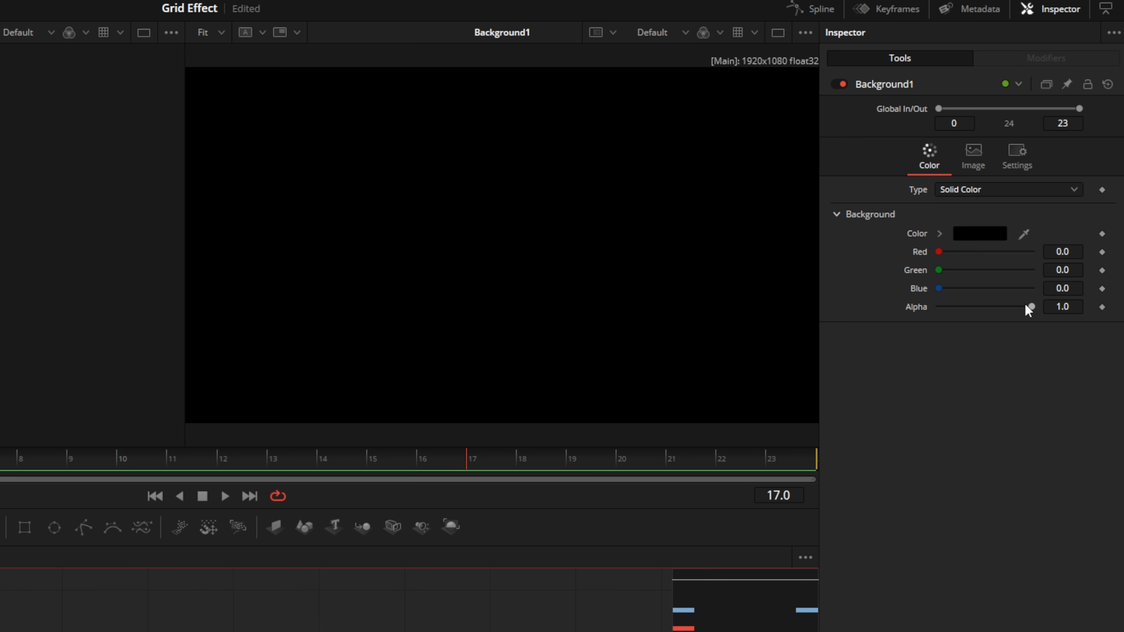
{"action": "left_click_drag", "start_coordinate": [1033, 305], "coordinate": [931, 312]}
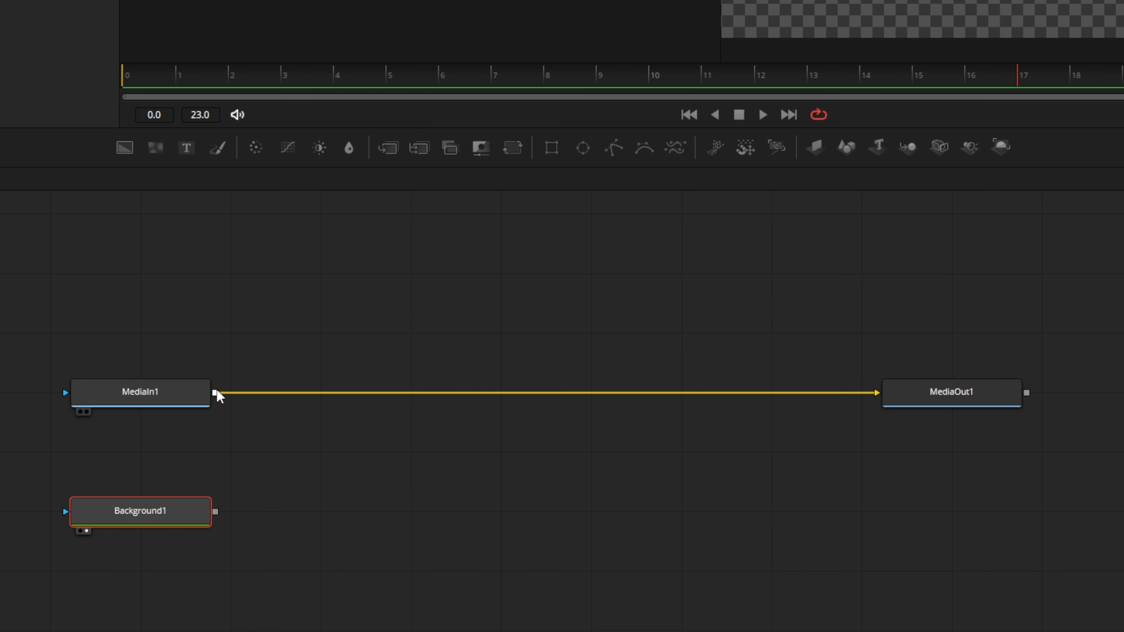
Merge MediaIn1 with Background1 and show the Merge1 node in the viewer
{"action": "left_click_drag", "start_coordinate": [216, 393], "coordinate": [223, 514]}
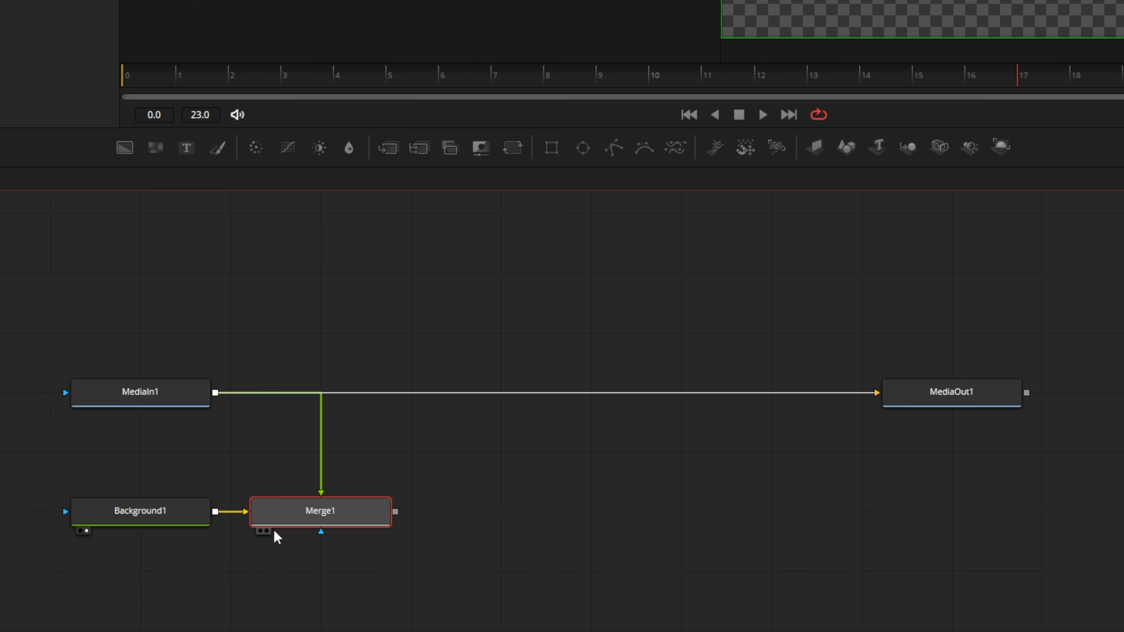
{"action": "left_click", "coordinate": [266, 531]}
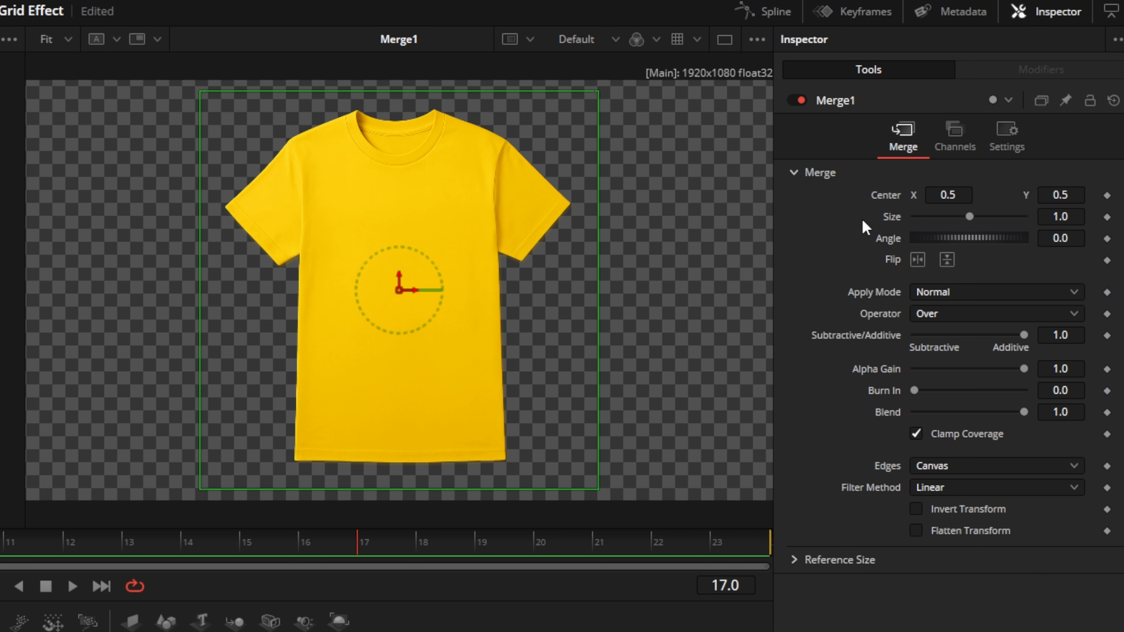
Try a smaller size on Merge1 and swap its inputs so MediaIn1 is the foreground over Background1
{"action": "mouse_move", "coordinate": [969, 218]}
{"action": "left_mouse_down"}
{"action": "mouse_move", "coordinate": [947, 220]}
{"action": "mouse_move", "coordinate": [966, 220]}
{"action": "left_mouse_up"}
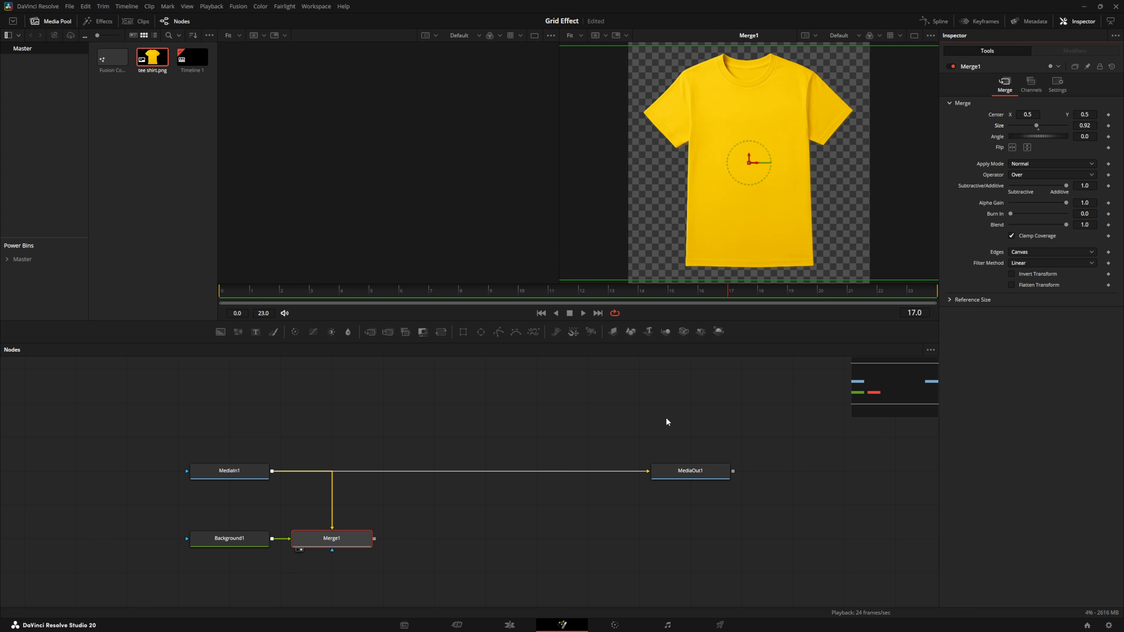
{"action": "mouse_move", "coordinate": [1034, 125]}
{"action": "left_mouse_down"}
{"action": "mouse_move", "coordinate": [1018, 126]}
{"action": "mouse_move", "coordinate": [1033, 127]}
{"action": "left_mouse_up"}
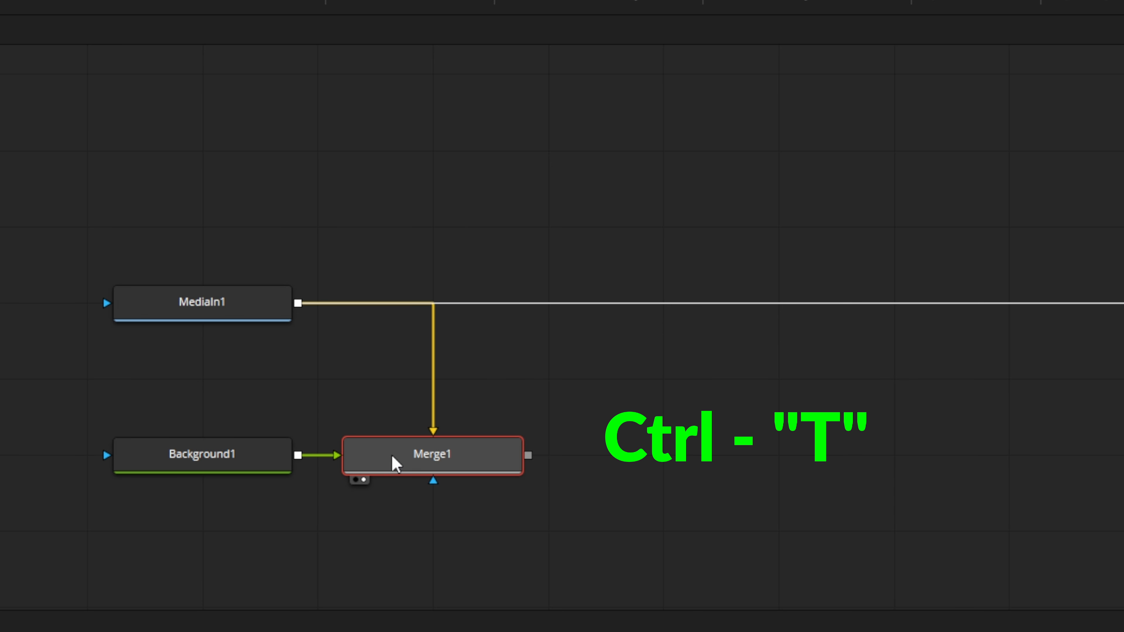
{"action": "right_click", "coordinate": [395, 478]}
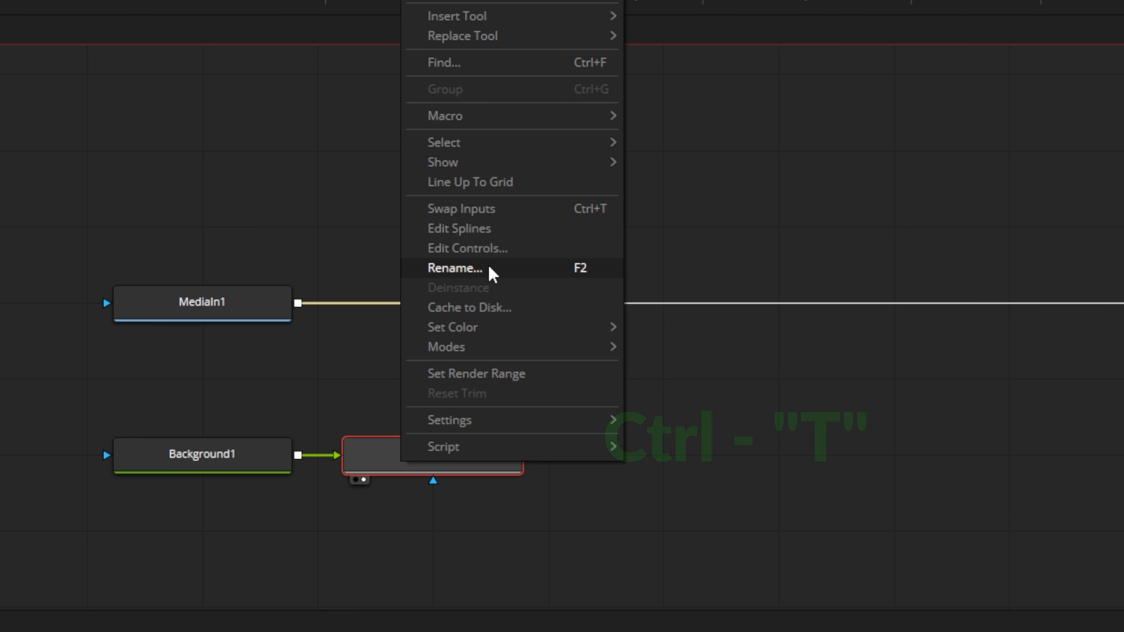
{"action": "left_click", "coordinate": [488, 212]}
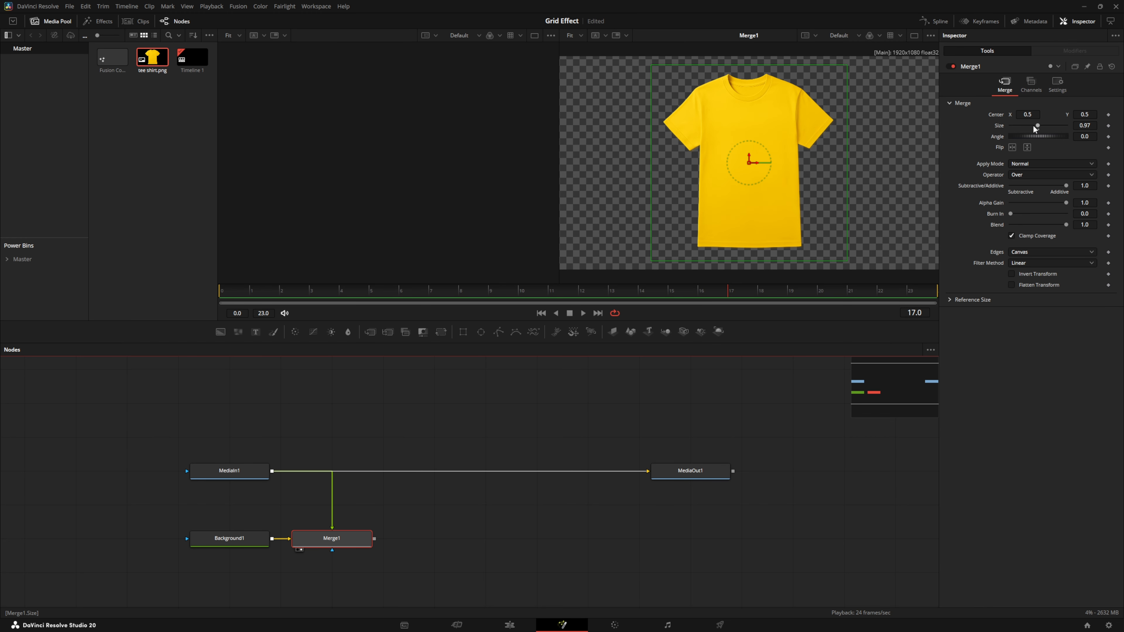
Set Merge1's size to 0.2 and move the T-shirt to the frame's lower-left corner, at about X 0.054, Y 0.088
{"action": "left_click_drag", "start_coordinate": [1036, 124], "coordinate": [1015, 131]}
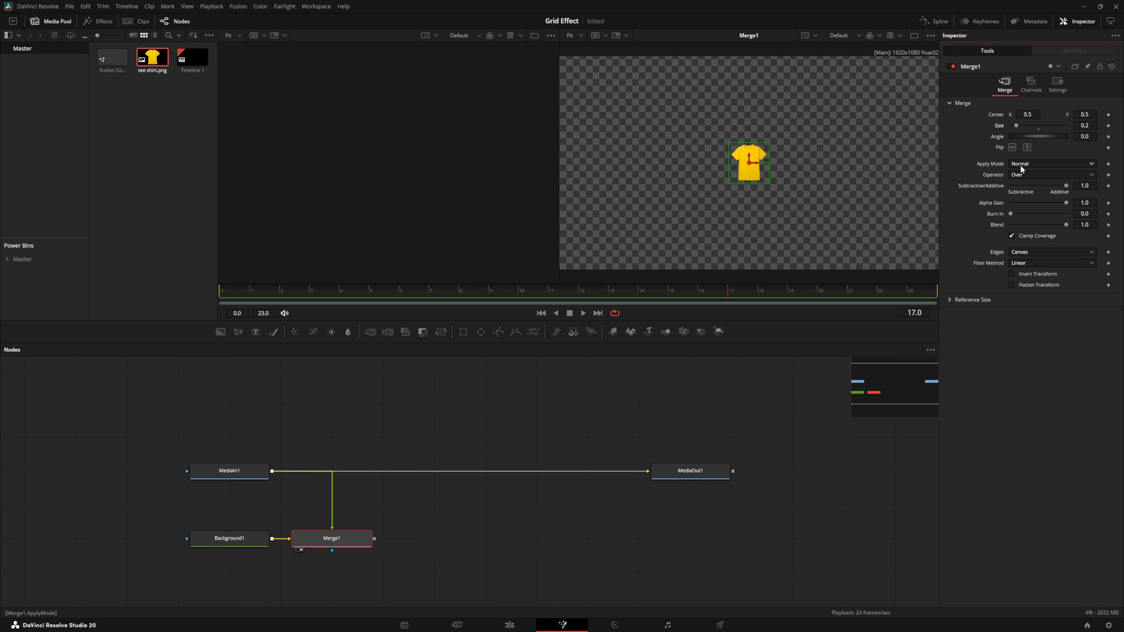
{"action": "left_click_drag", "start_coordinate": [758, 169], "coordinate": [582, 255]}
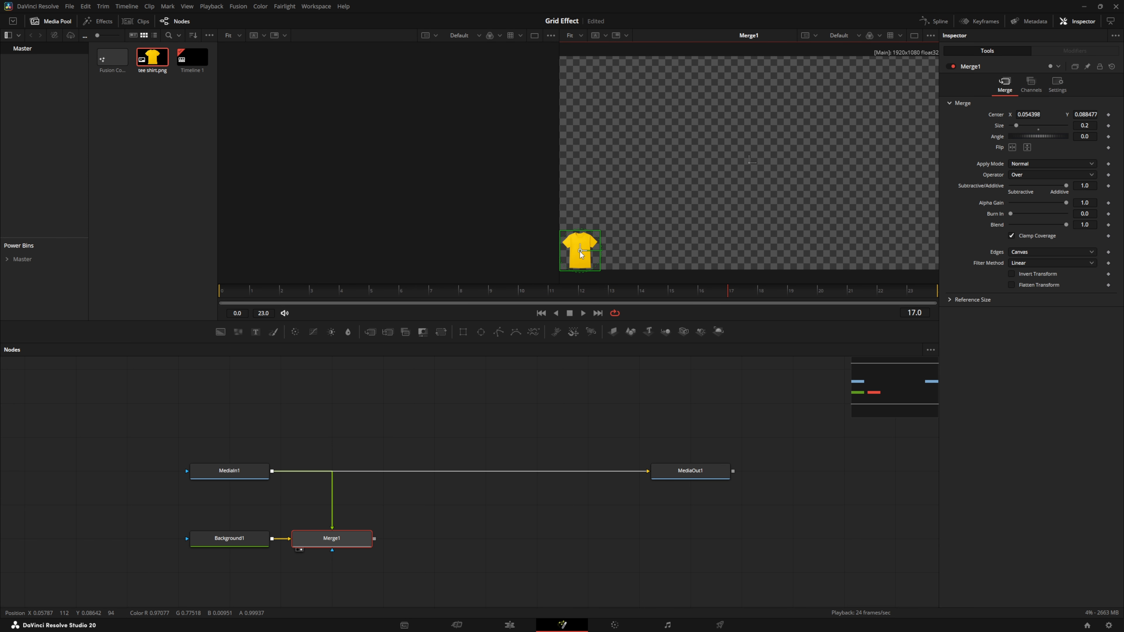